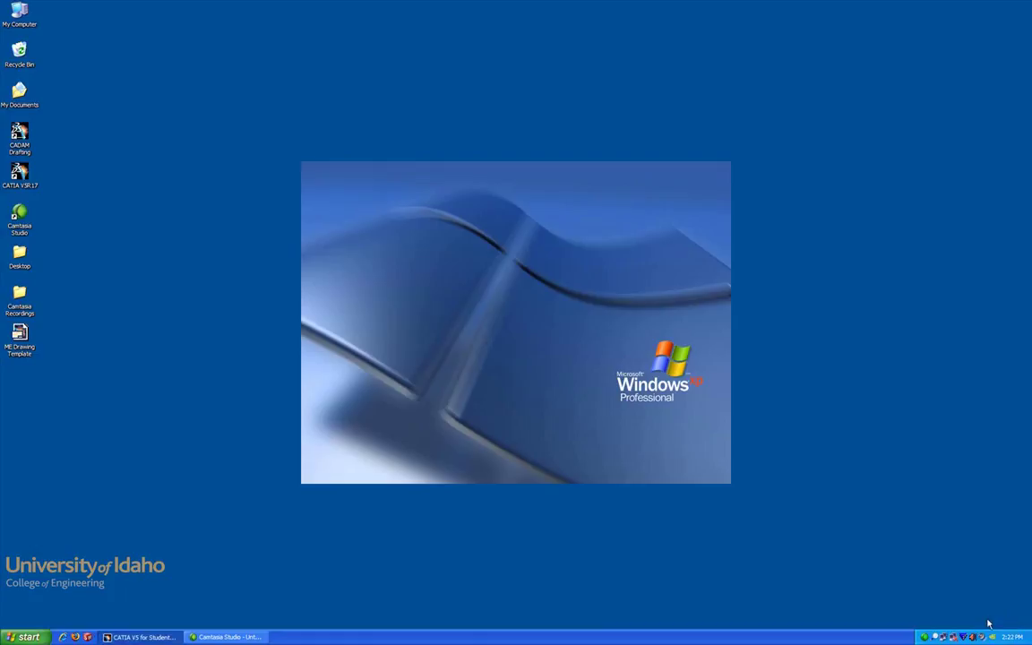
# Restore the CATIA window and zoom out to show the whole Lathe Block Assembly
pyautogui.click(143, 636)
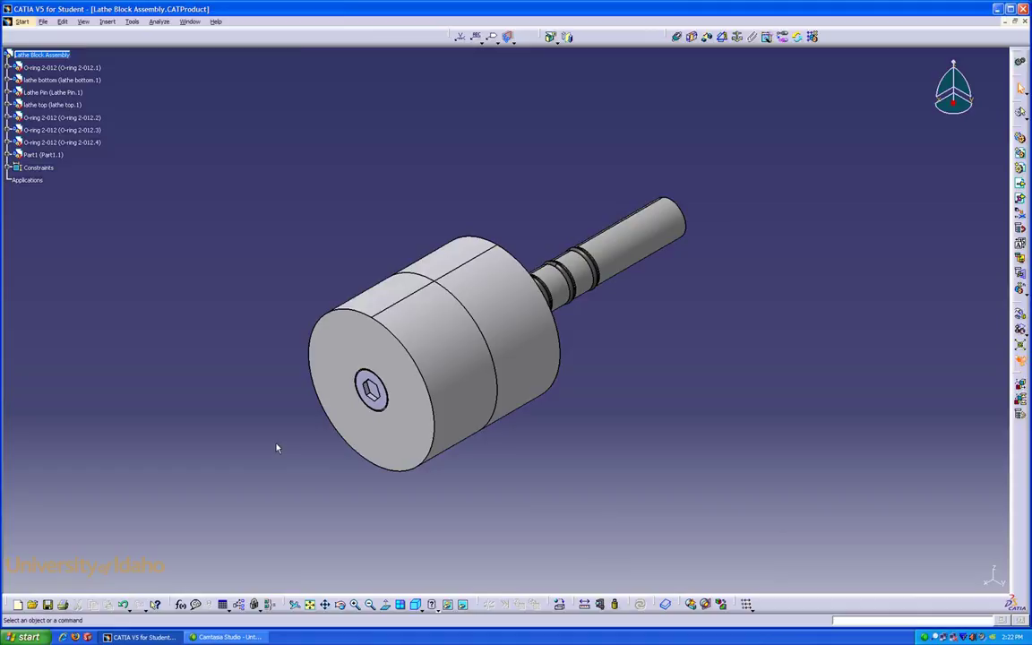
pyautogui.moveTo(277, 448); pyautogui.dragTo(293, 520, button='middle')
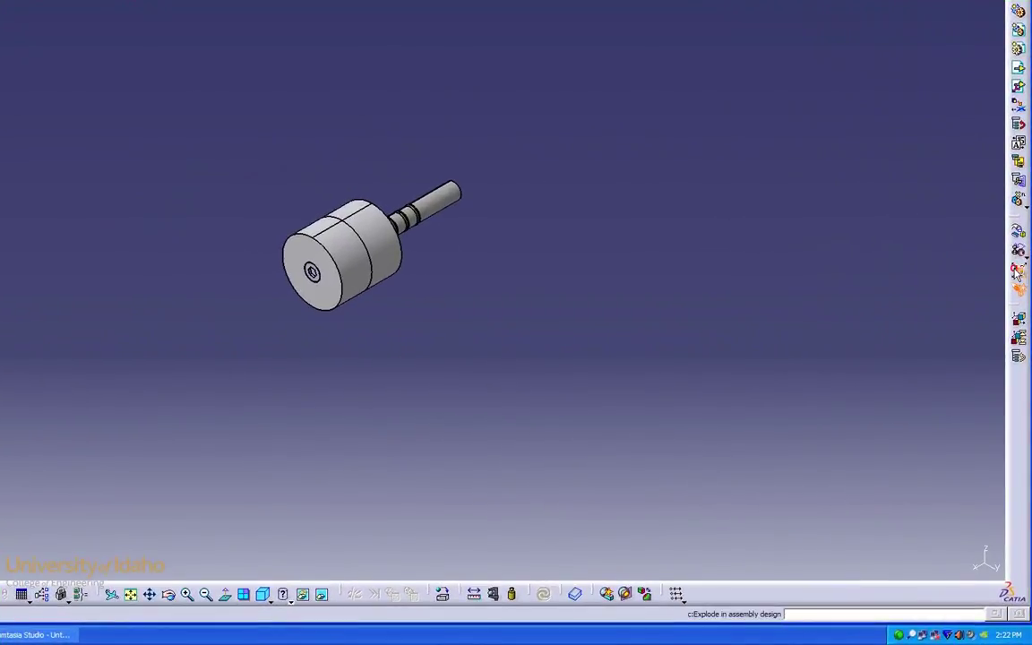
# Explode the assembly using the Constrained type with Lathe Pin fixed, and accept the new positions
pyautogui.click(1019, 269)
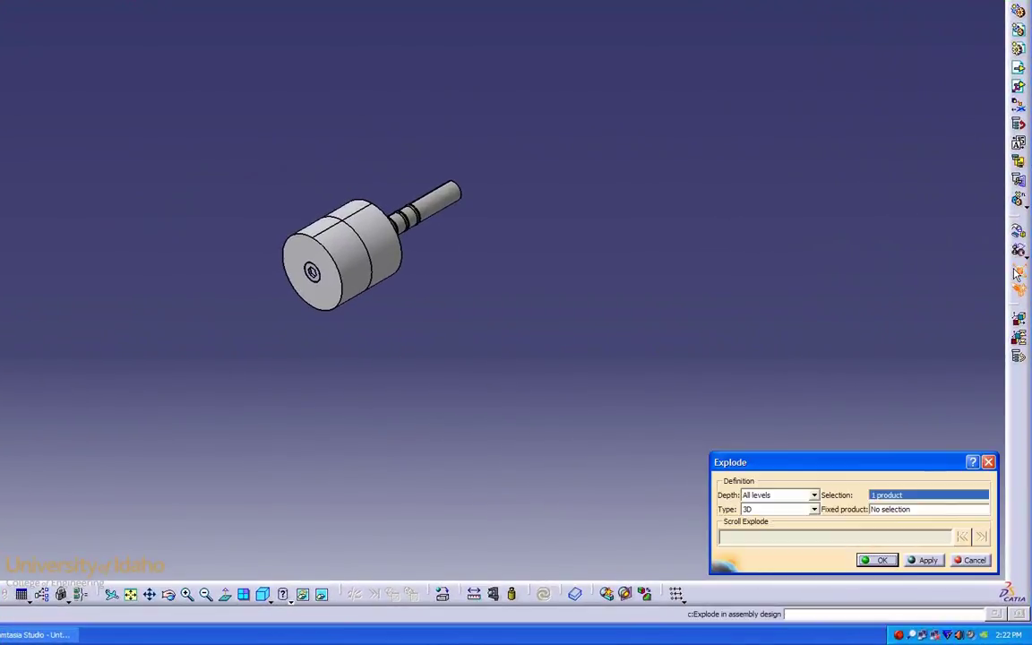
pyautogui.click(815, 510)
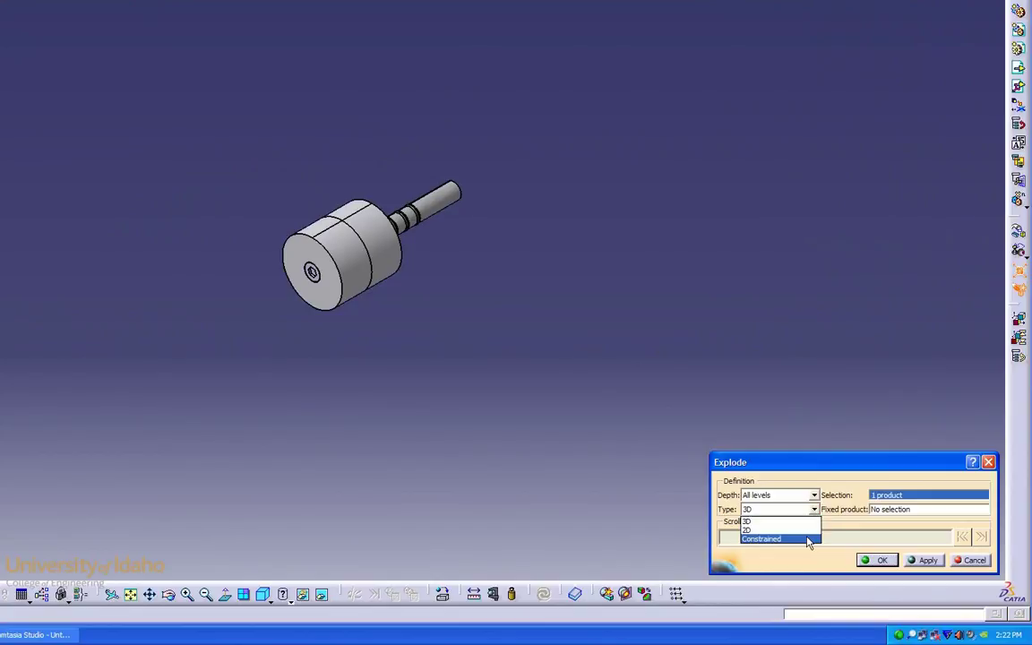
pyautogui.click(809, 539)
pyautogui.click(890, 510)
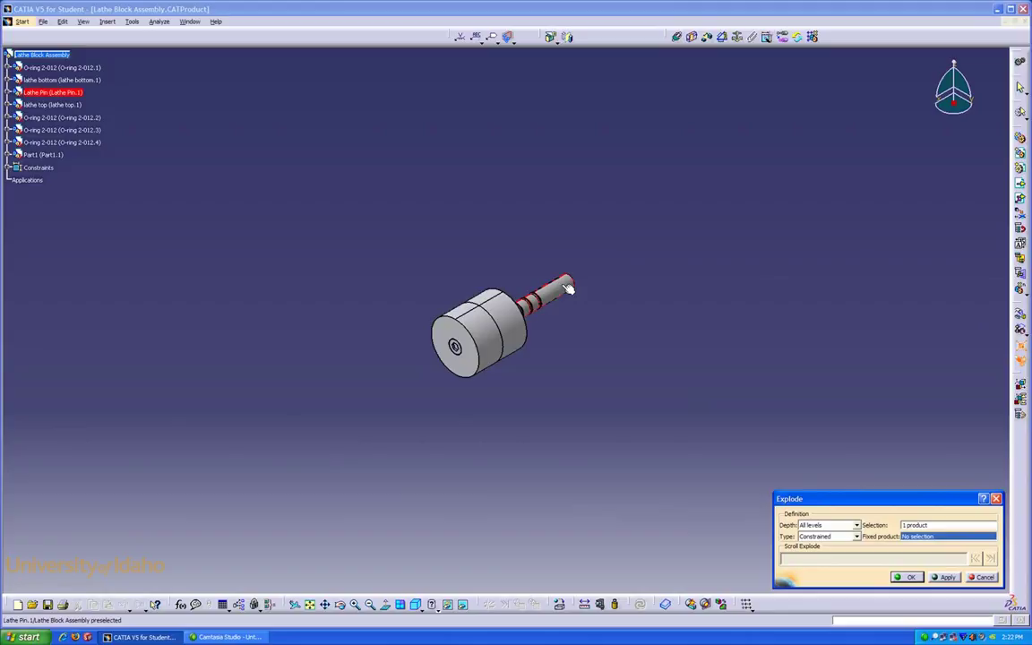
pyautogui.click(567, 287)
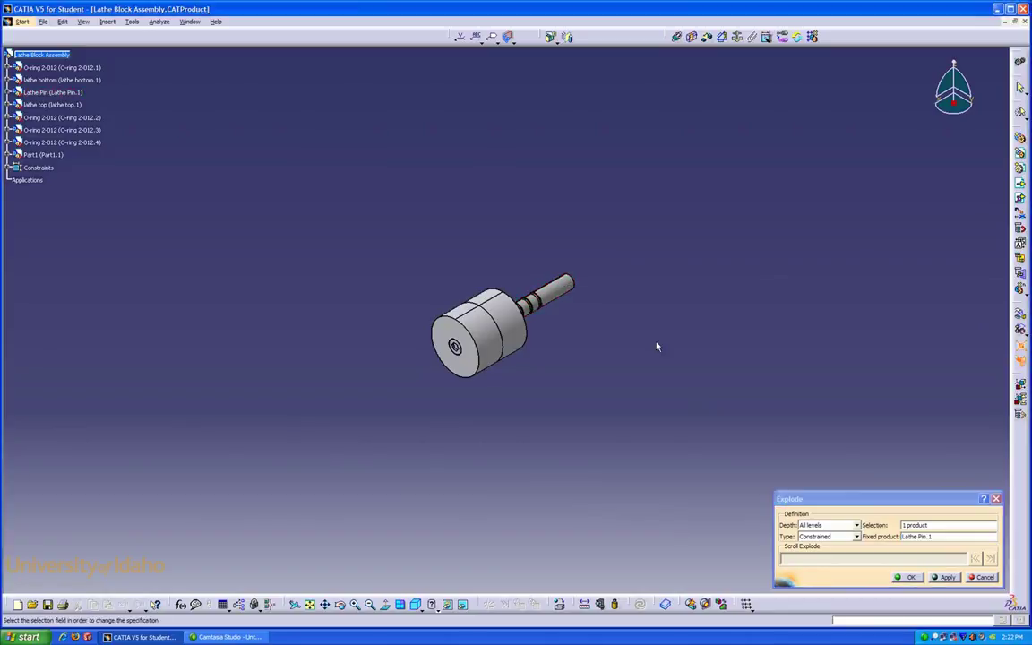
pyautogui.click(946, 577)
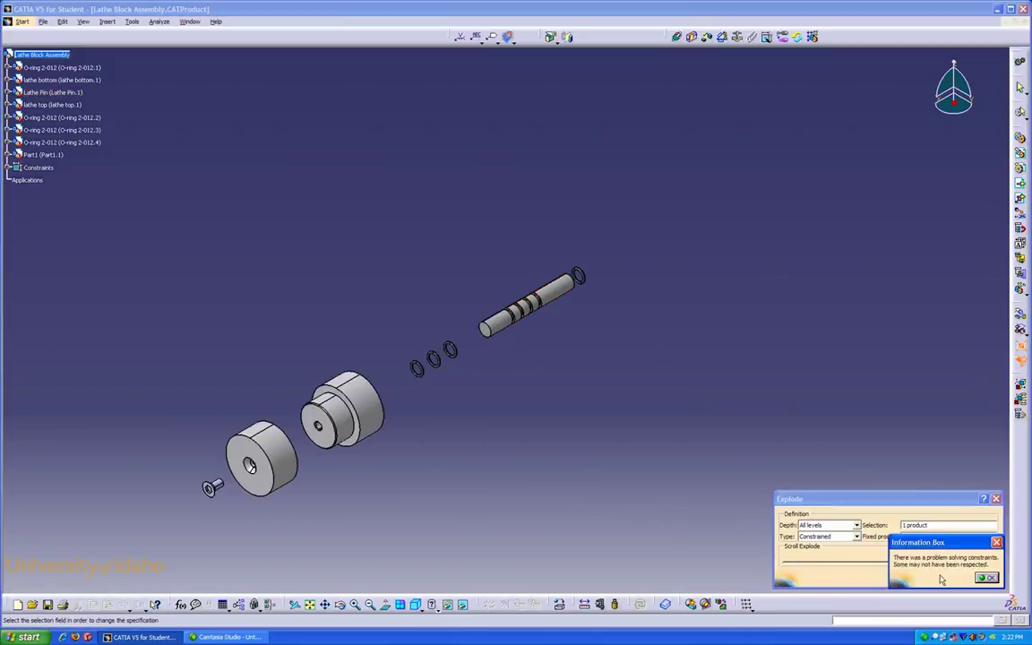
pyautogui.click(986, 578)
pyautogui.click(912, 578)
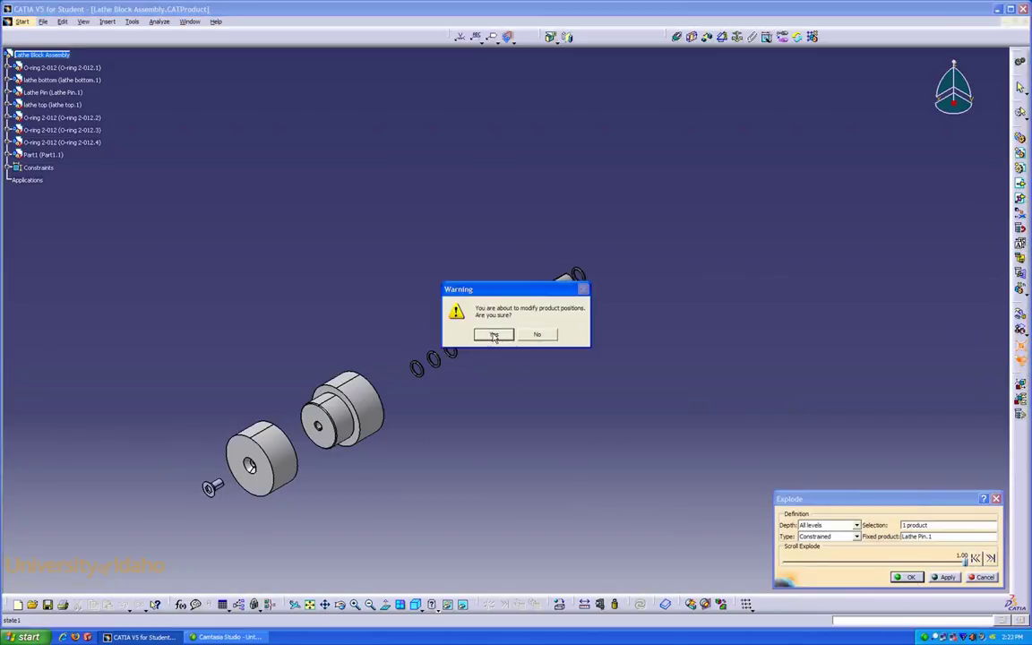
pyautogui.click(493, 336)
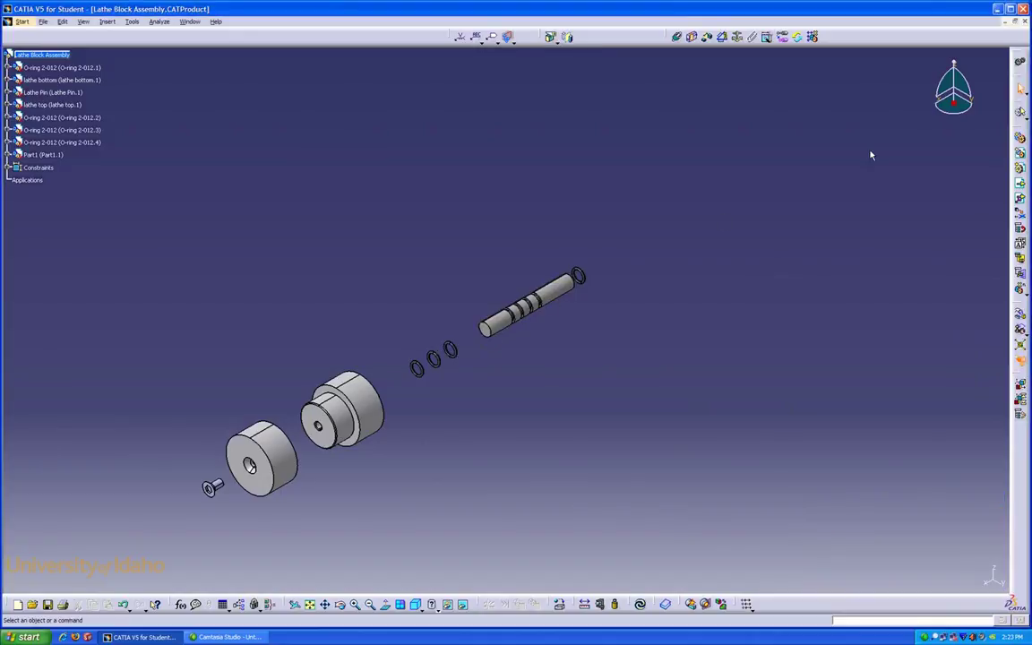
# Use the compass on the pin axis to slide the lathe bottom and the Part1 bolt closer
pyautogui.moveTo(954, 103); pyautogui.dragTo(459, 348)
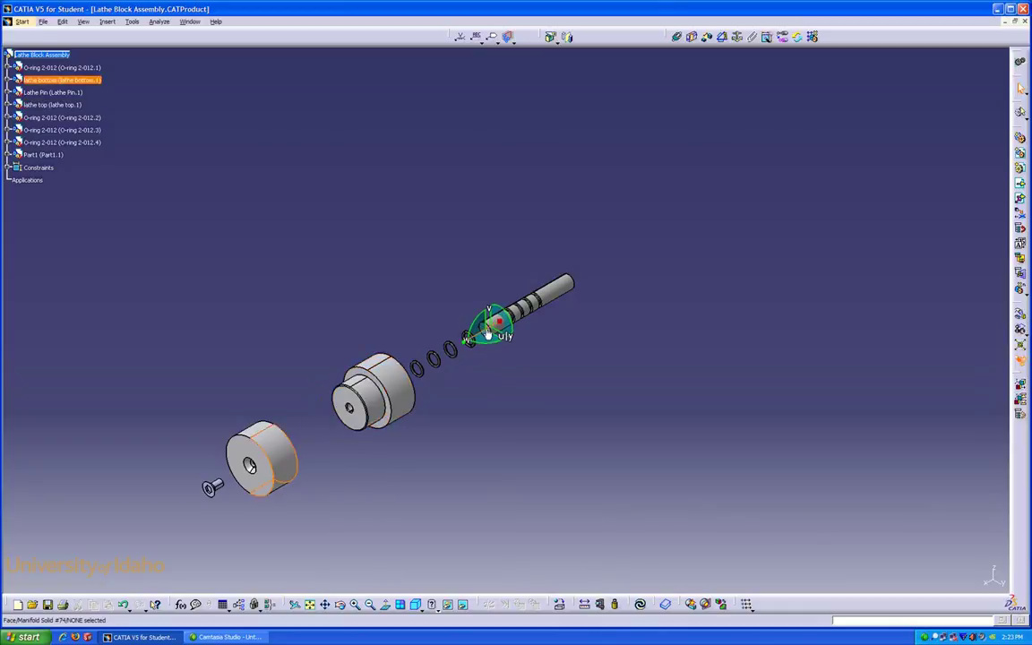
pyautogui.moveTo(468, 330); pyautogui.dragTo(511, 307)
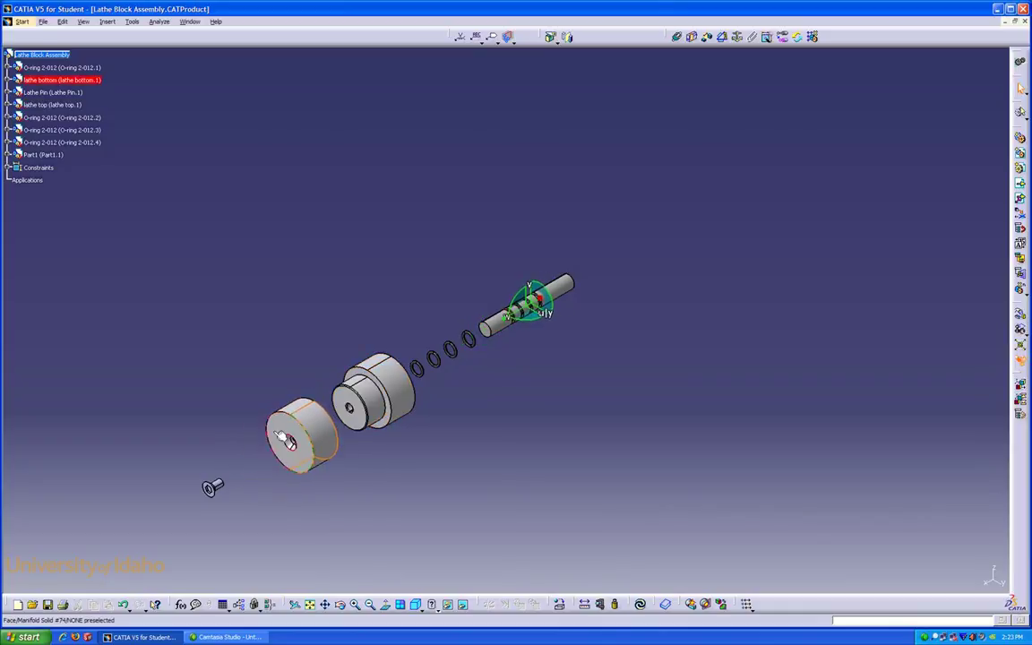
pyautogui.click(212, 487)
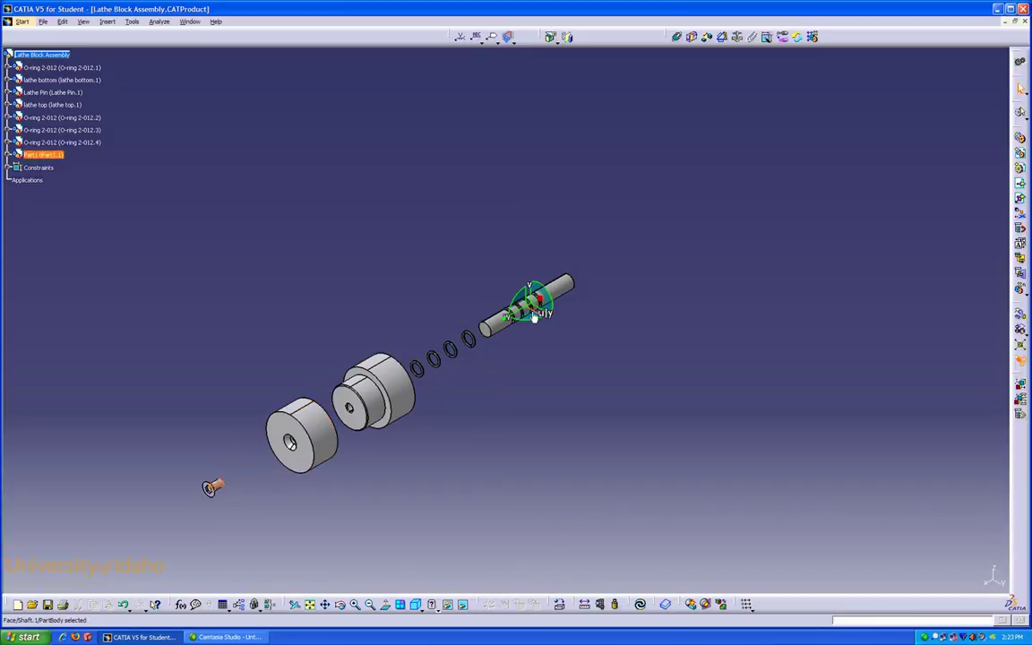
pyautogui.moveTo(535, 317); pyautogui.dragTo(676, 260)
pyautogui.moveTo(657, 285); pyautogui.dragTo(730, 247, button='middle')
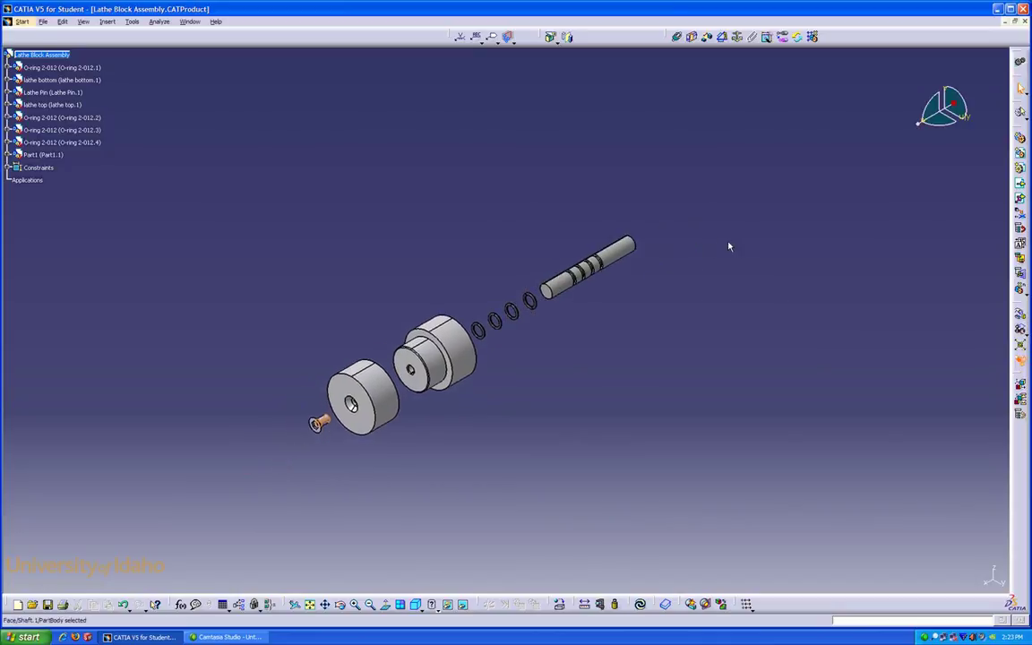
# Open ME Drawing Template from the desktop and tile it horizontally with the assembly window
pyautogui.click(1000, 11)
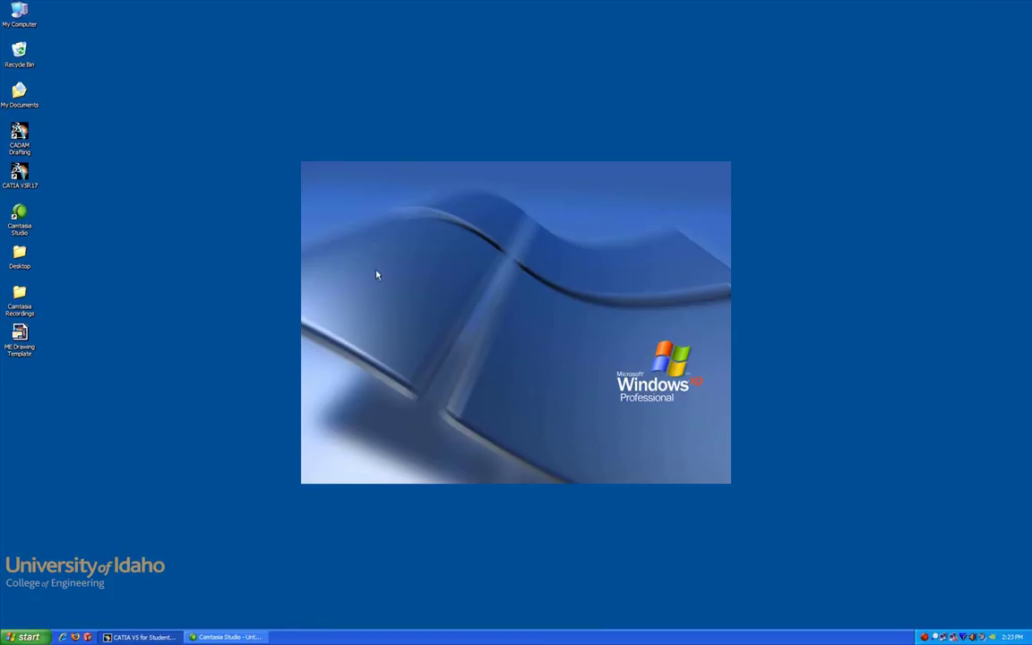
pyautogui.doubleClick(20, 338)
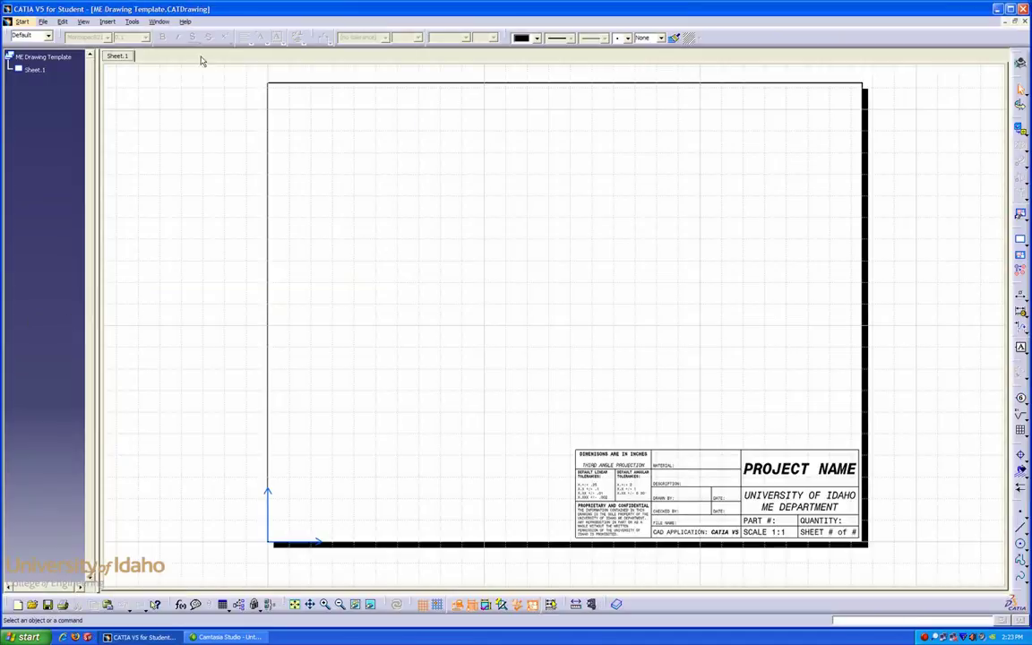
pyautogui.click(148, 21)
pyautogui.click(166, 47)
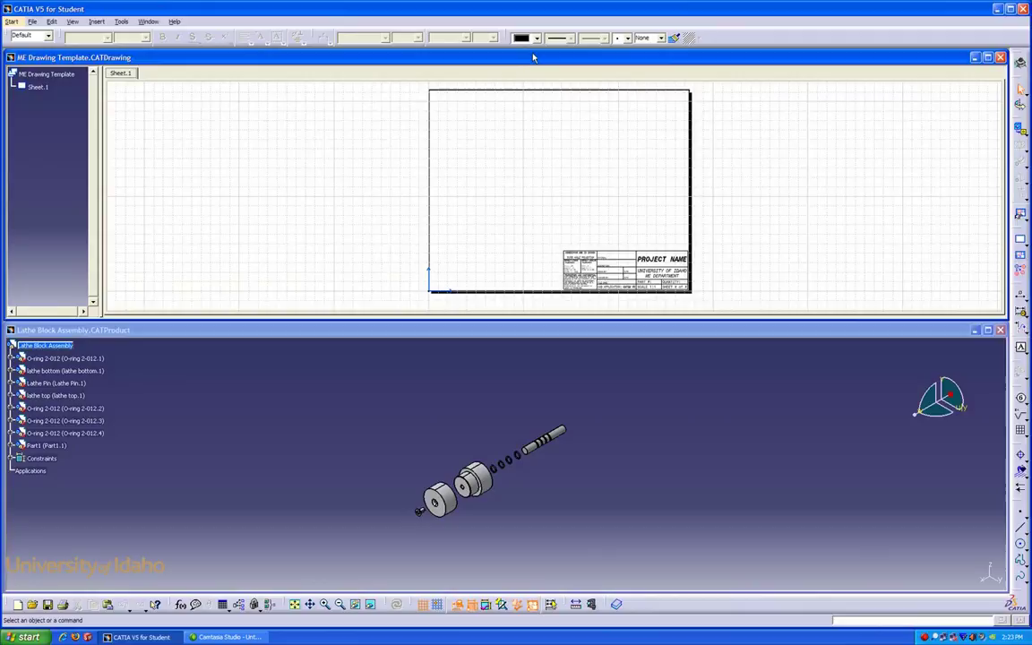
# Create an isometric view on Sheet.1 with the View Creation Wizard, referencing the lathe bottom face
pyautogui.click(1020, 216)
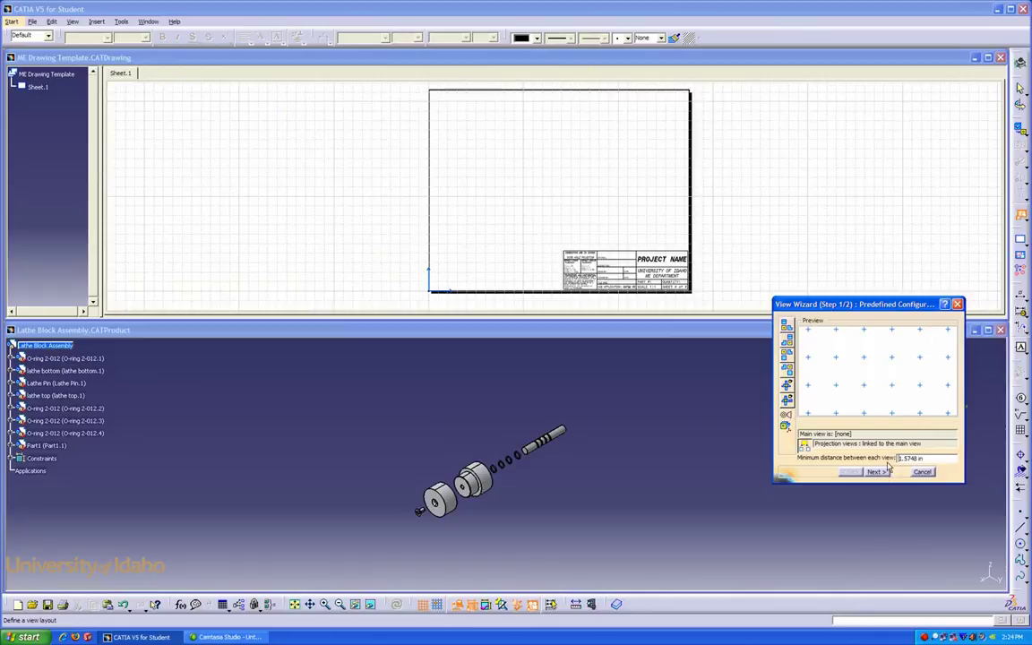
pyautogui.click(875, 473)
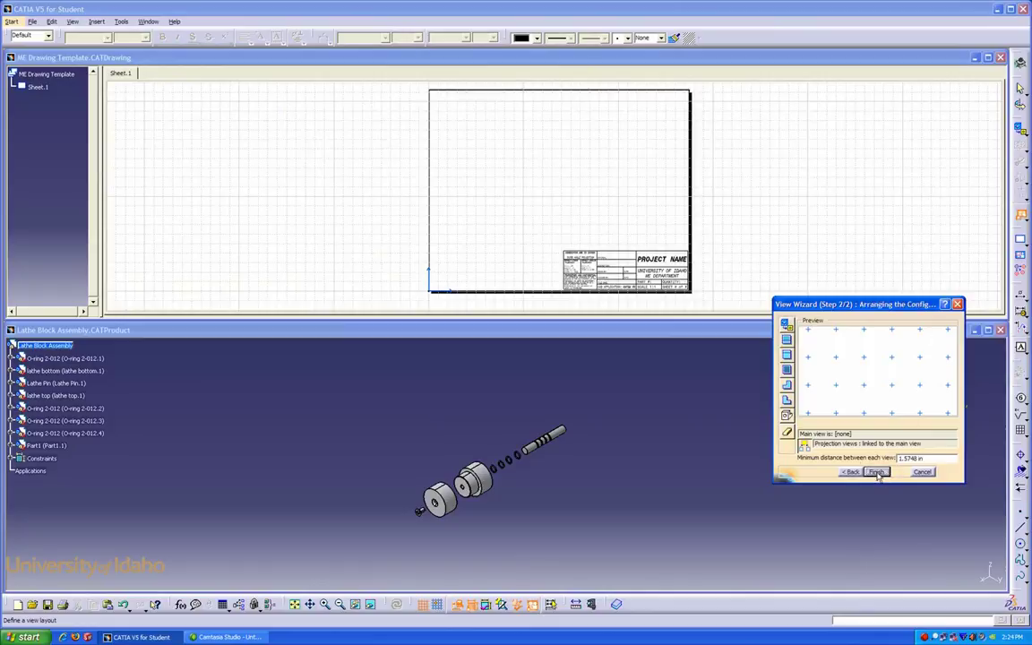
pyautogui.moveTo(787, 415); pyautogui.dragTo(852, 377)
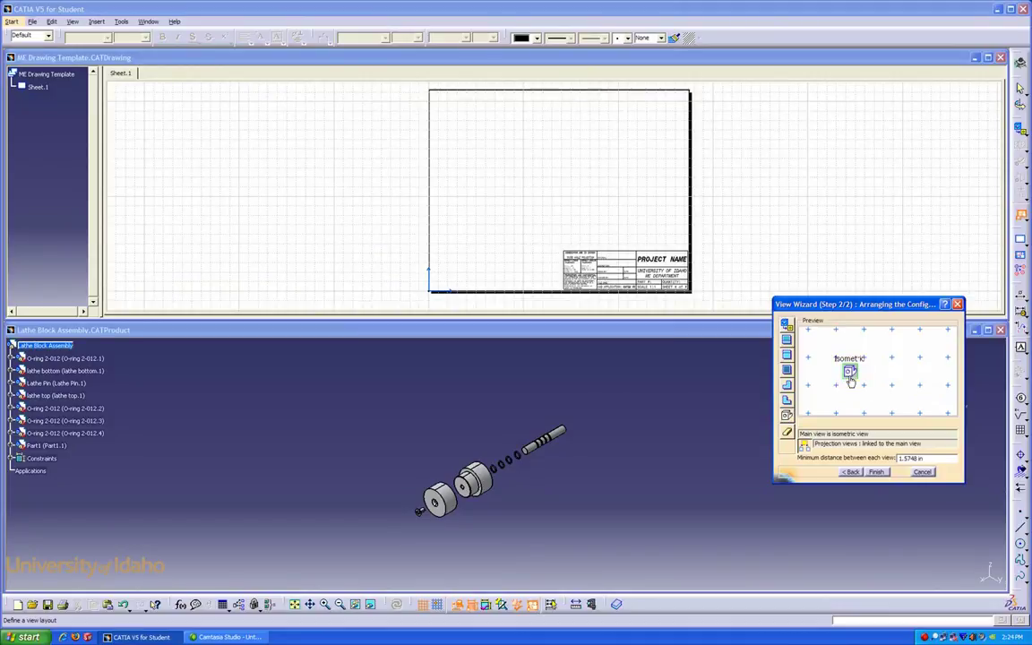
pyautogui.click(877, 472)
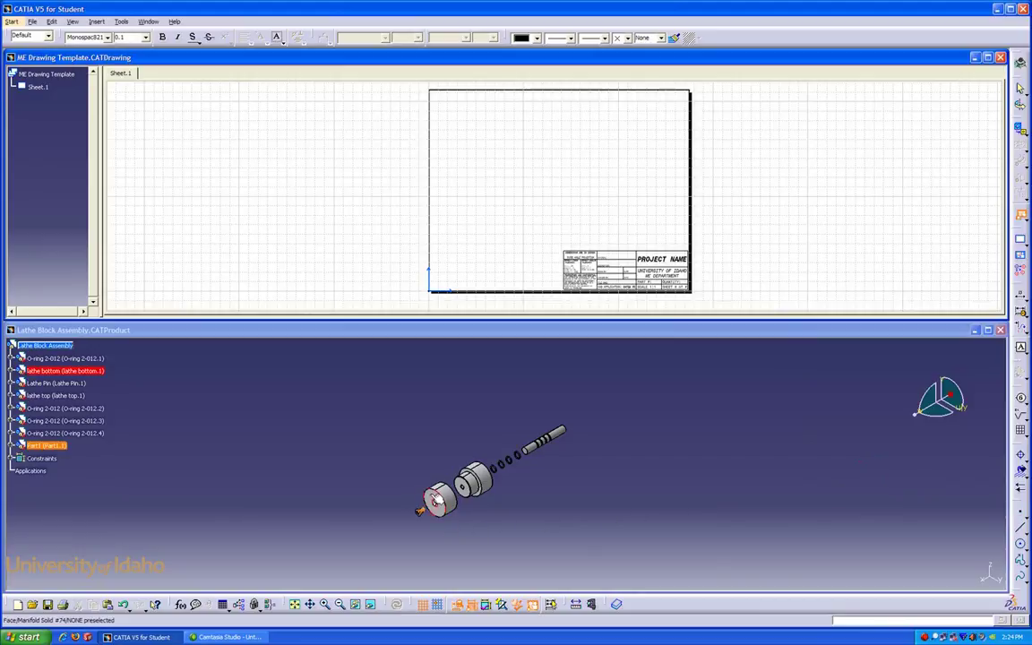
pyautogui.click(420, 511)
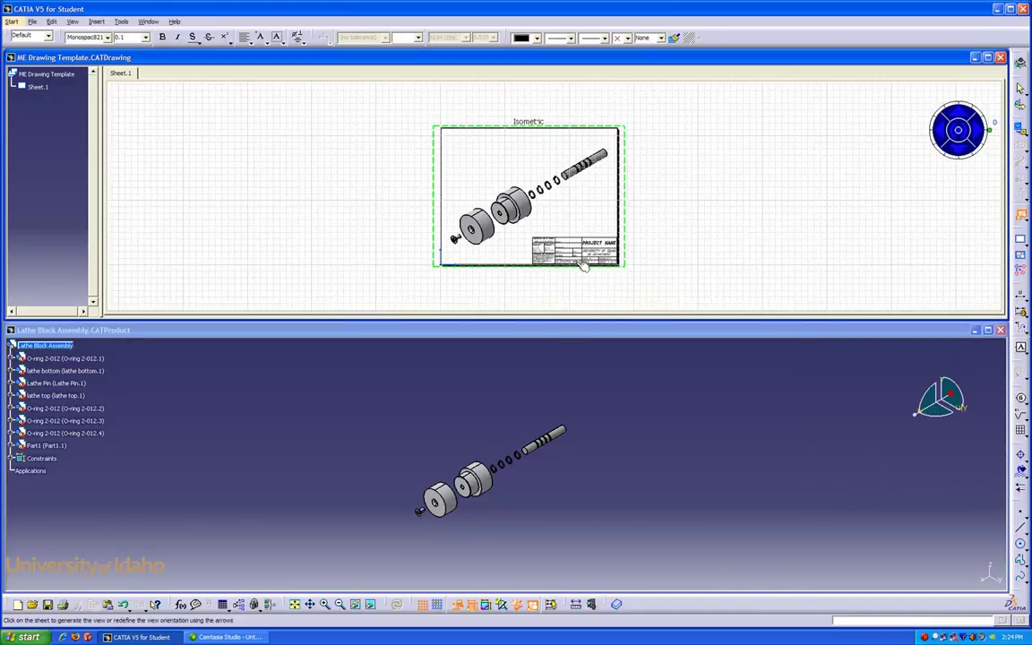
pyautogui.click(672, 210)
# Maximize the drawing window and change Sheet.1's scale to 3:4
pyautogui.doubleClick(648, 59)
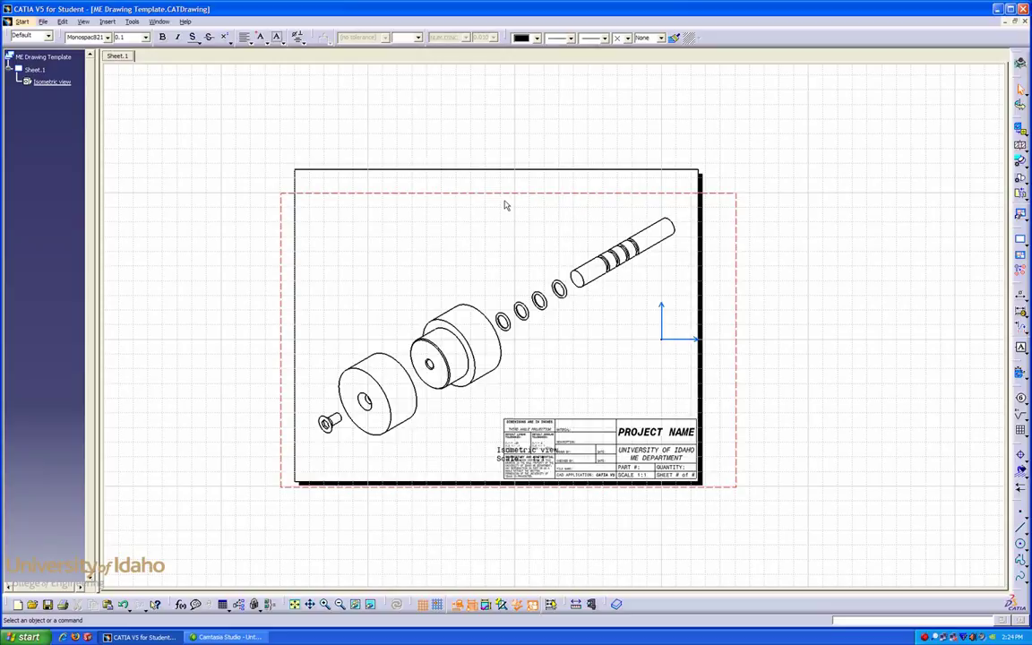
pyautogui.click(35, 71)
pyautogui.rightClick(35, 71)
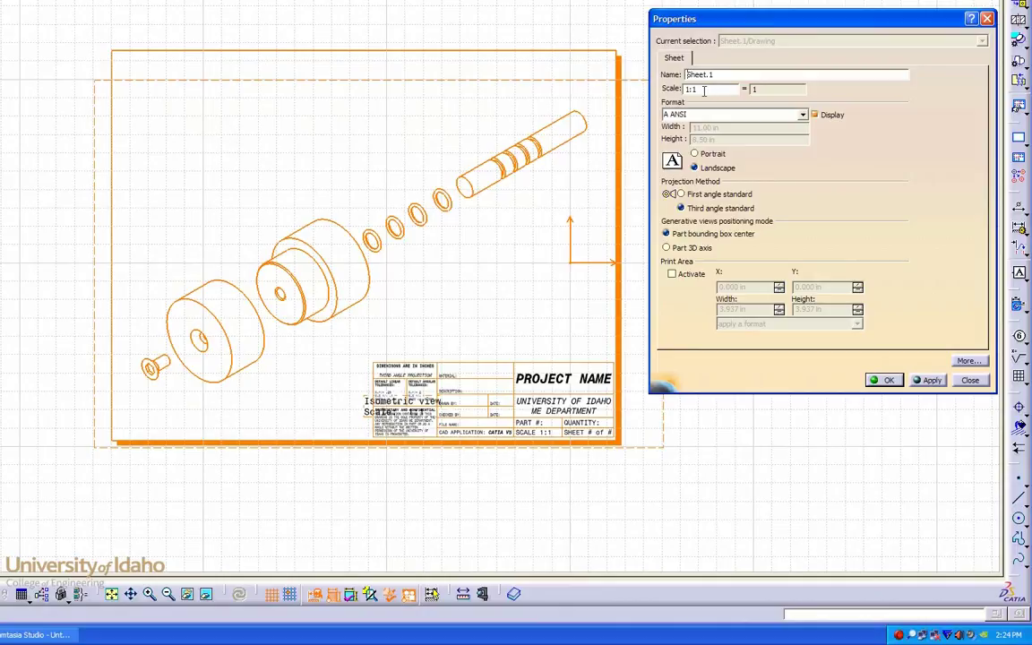
pyautogui.doubleClick(689, 90)
pyautogui.write('3')
pyautogui.click(694, 90)
pyautogui.press('BackSpace')
pyautogui.write('4')
pyautogui.click(885, 380)
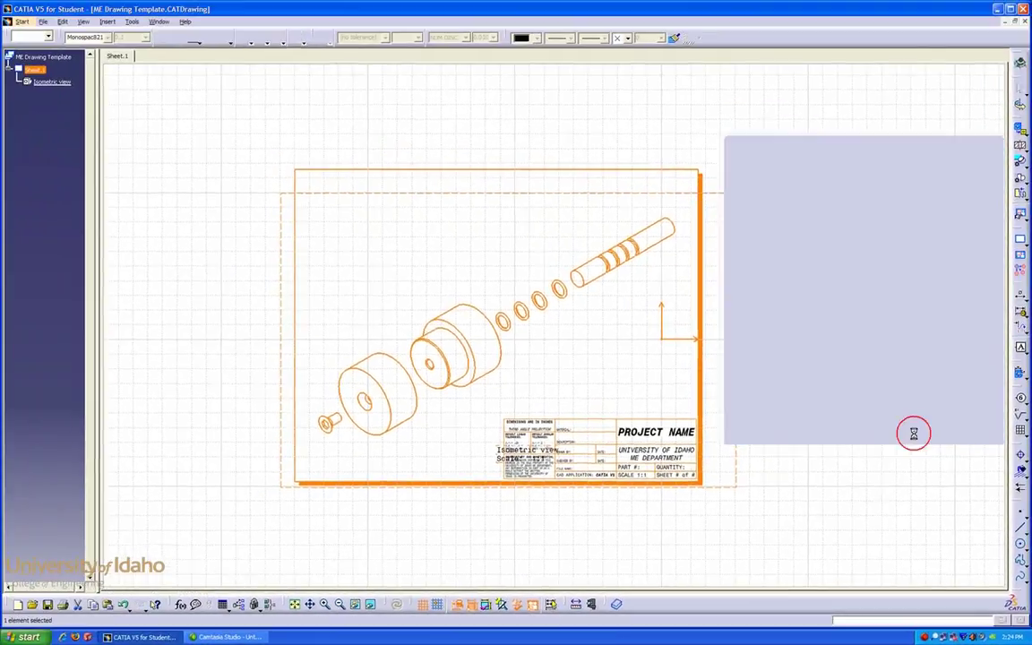
# Move the isometric view up and the title block into the sheet's lower-right corner
pyautogui.click(450, 206)
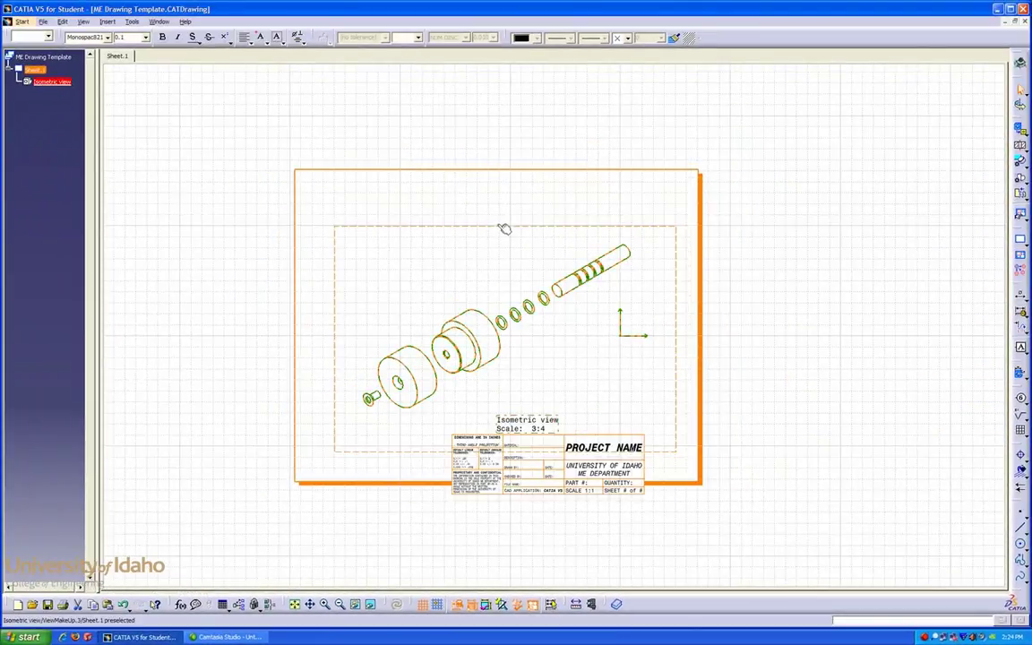
pyautogui.moveTo(497, 228); pyautogui.dragTo(491, 181)
pyautogui.click(527, 399)
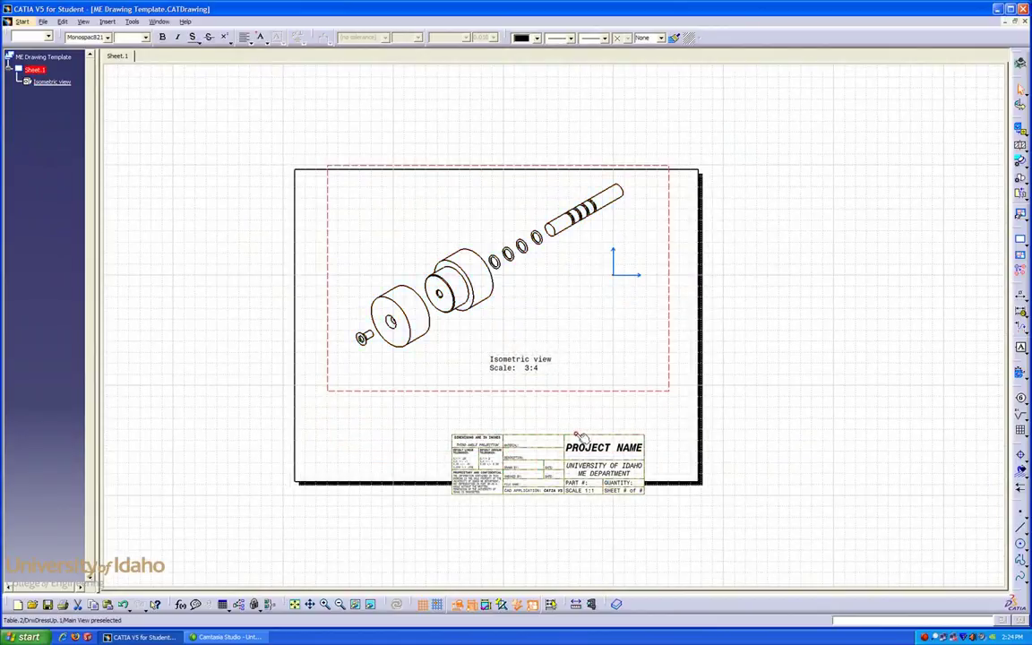
pyautogui.moveTo(578, 431); pyautogui.dragTo(630, 411)
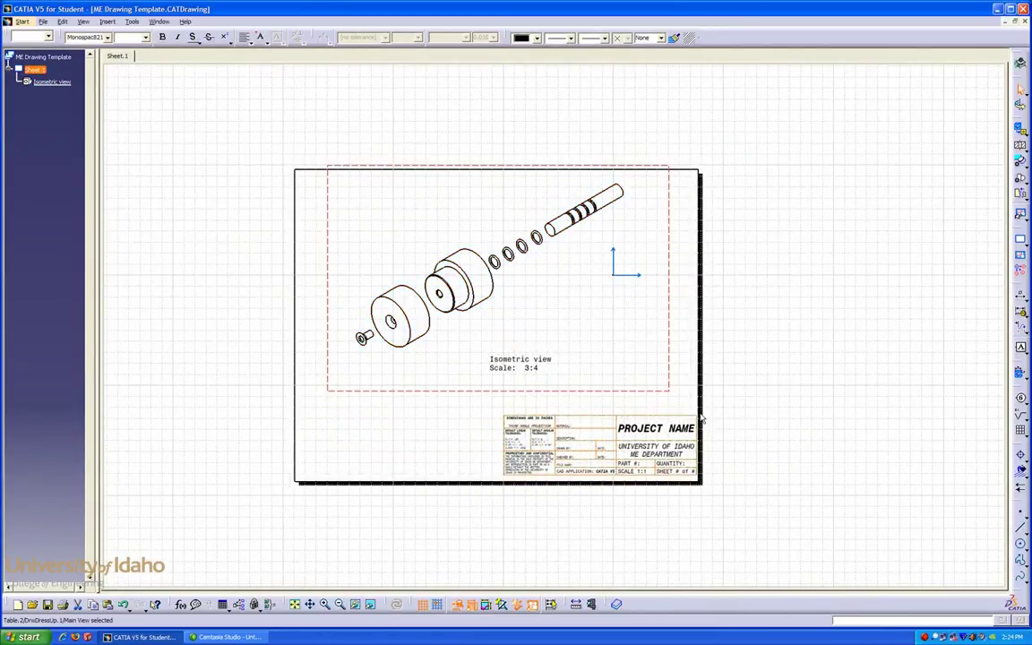
pyautogui.click(730, 388)
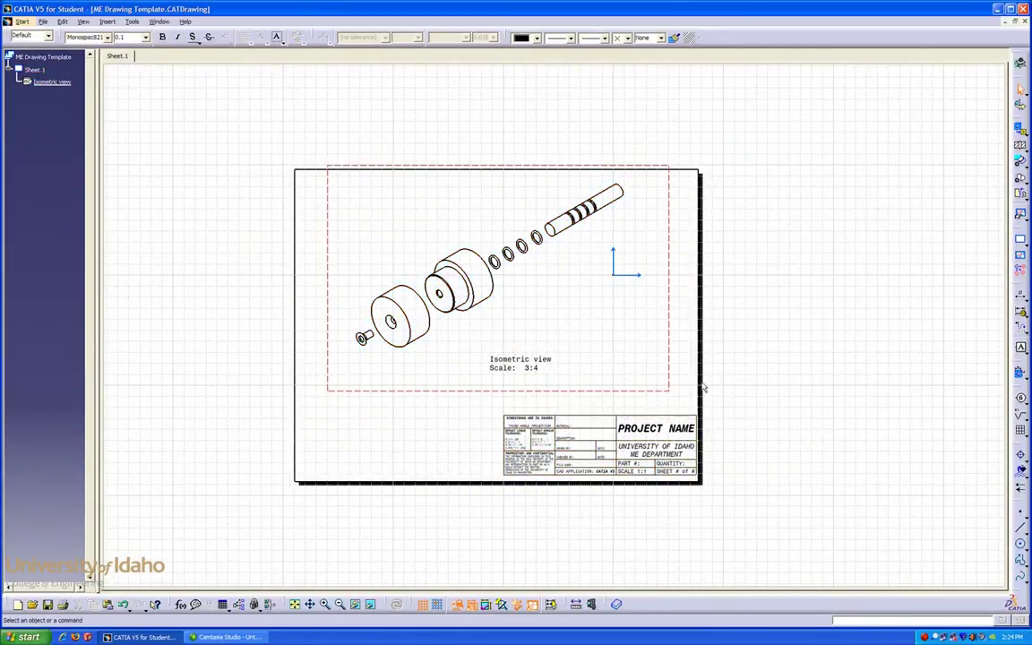
# Hide the isometric view's name and scale label, then start inserting a Bill of Material
pyautogui.rightClick(549, 360)
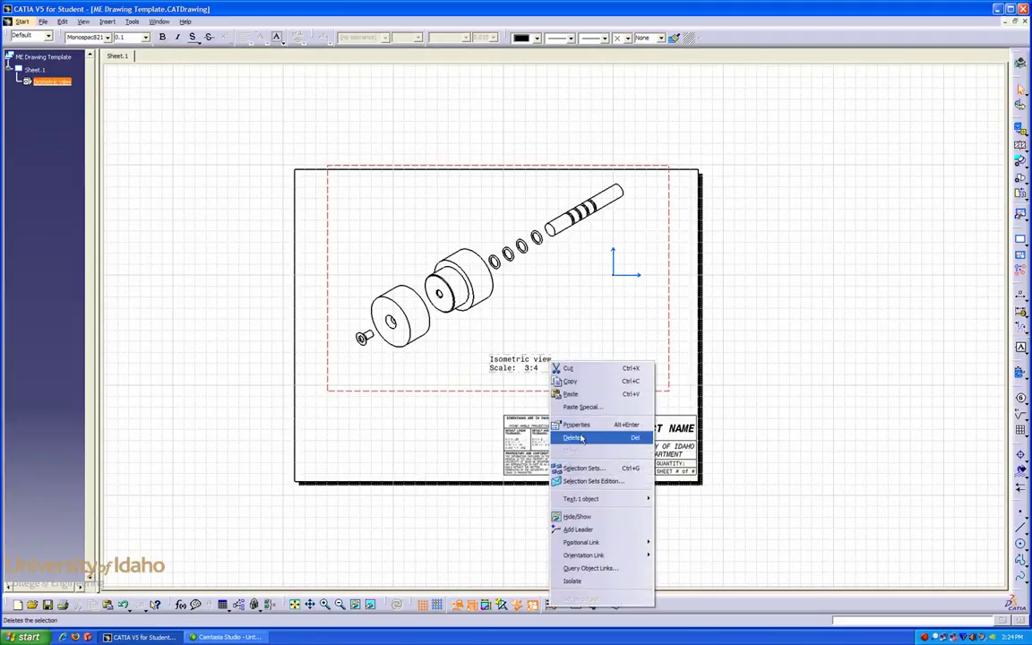
pyautogui.click(578, 517)
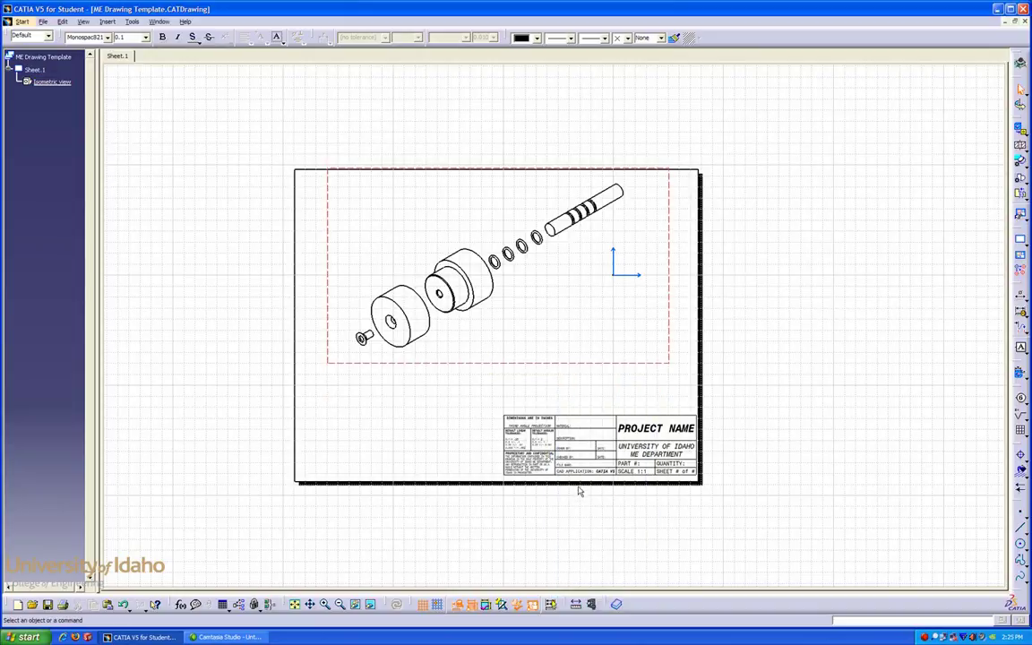
pyautogui.click(107, 21)
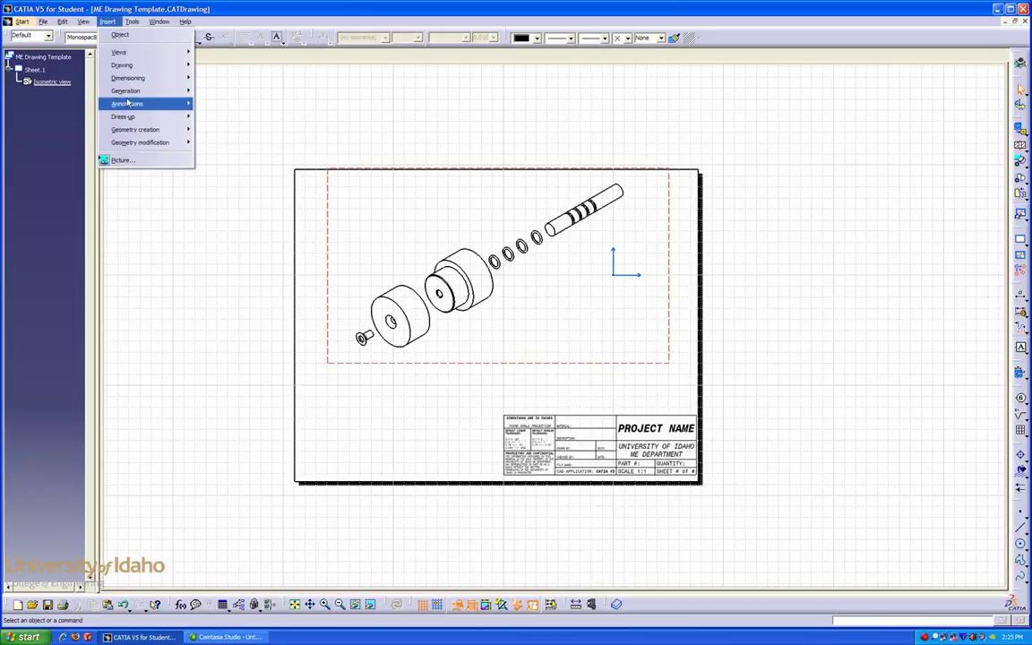
pyautogui.moveTo(125, 90)
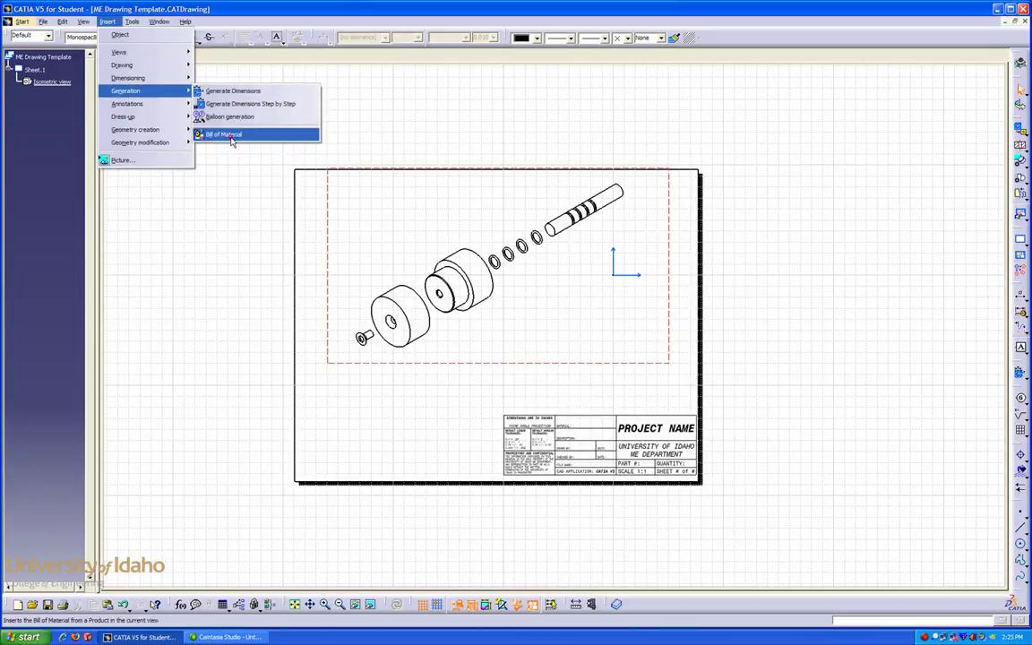
pyautogui.click(224, 134)
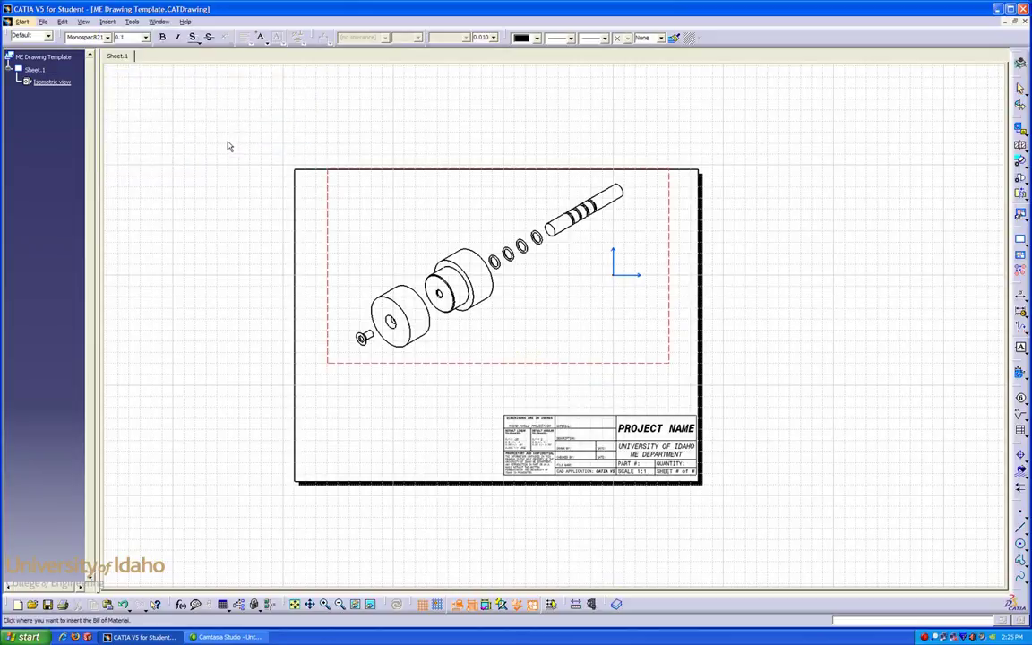
# Place the Lathe Block Assembly bill of material on Sheet.1 and check the recapitulation on Sheet.2
pyautogui.click(302, 390)
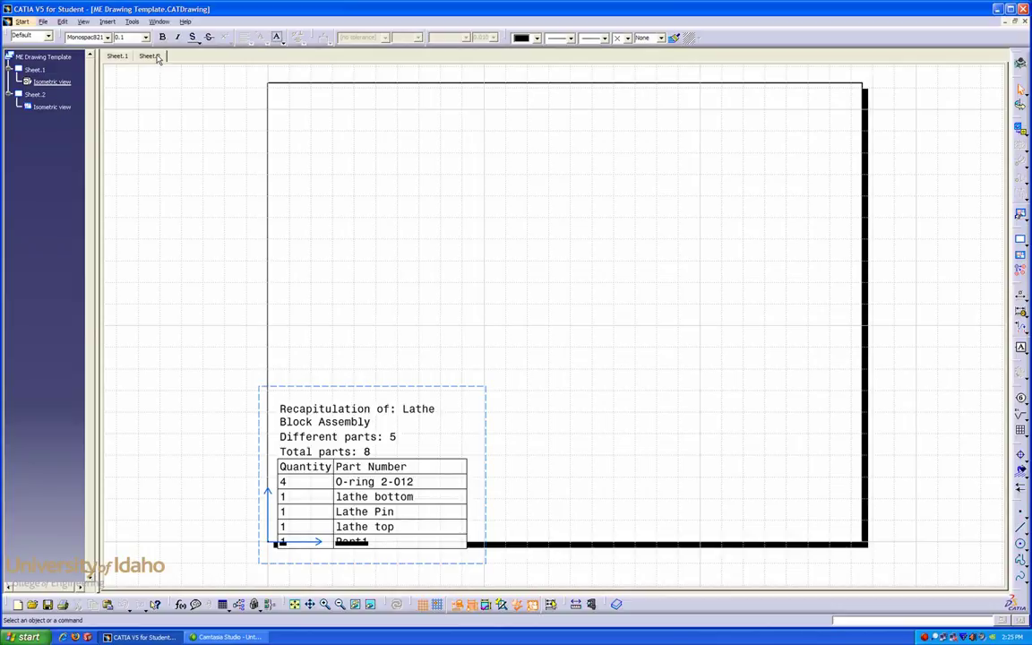
pyautogui.click(117, 56)
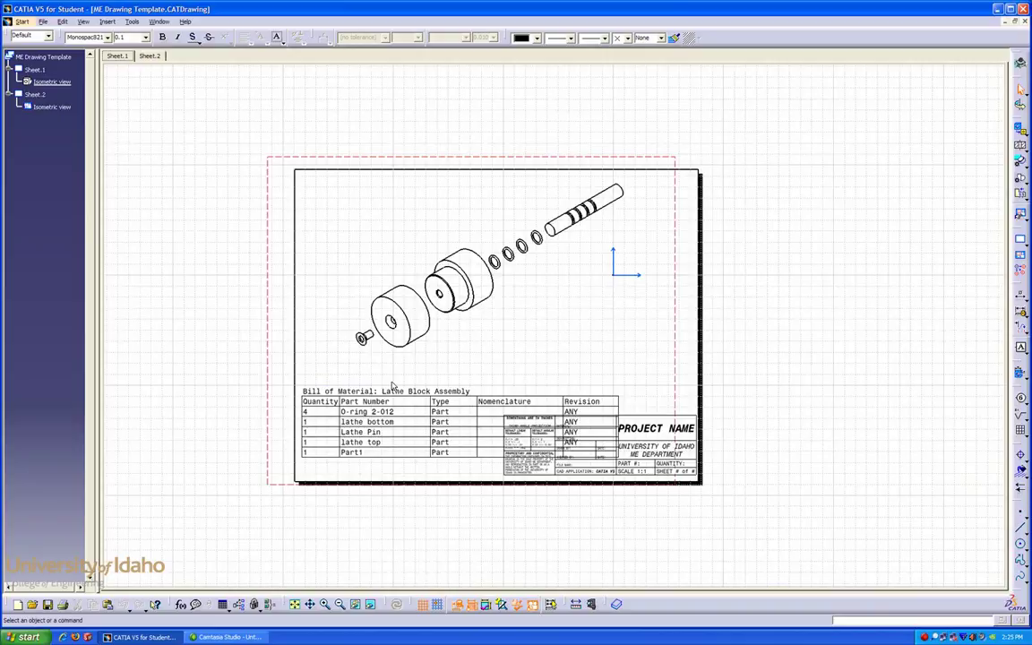
pyautogui.click(150, 55)
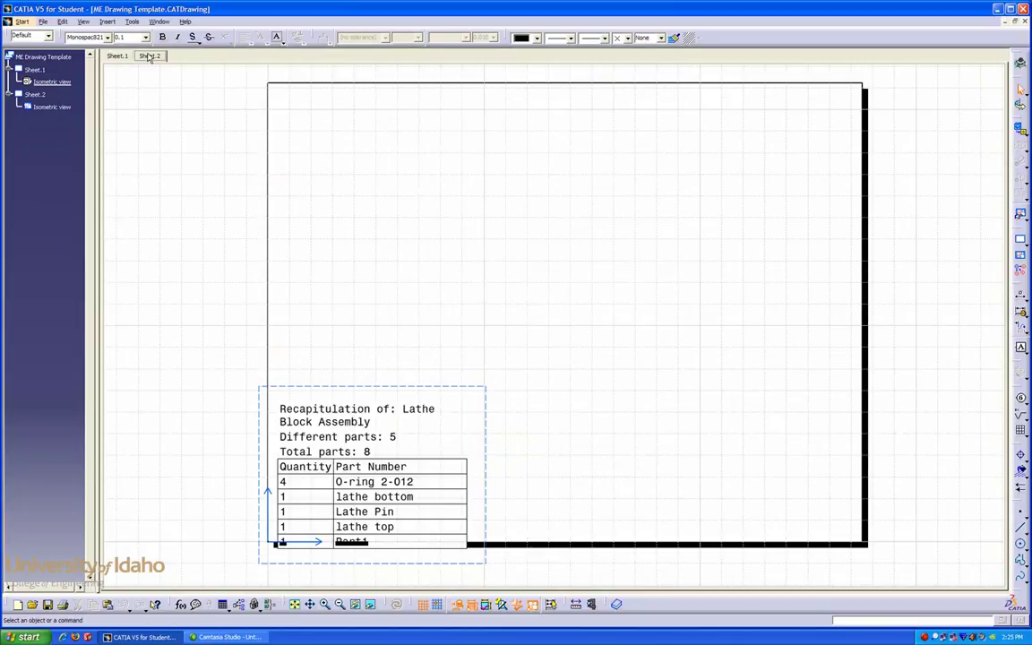
# Return to Sheet.1, shift the bill of material table left, and select it
pyautogui.click(127, 56)
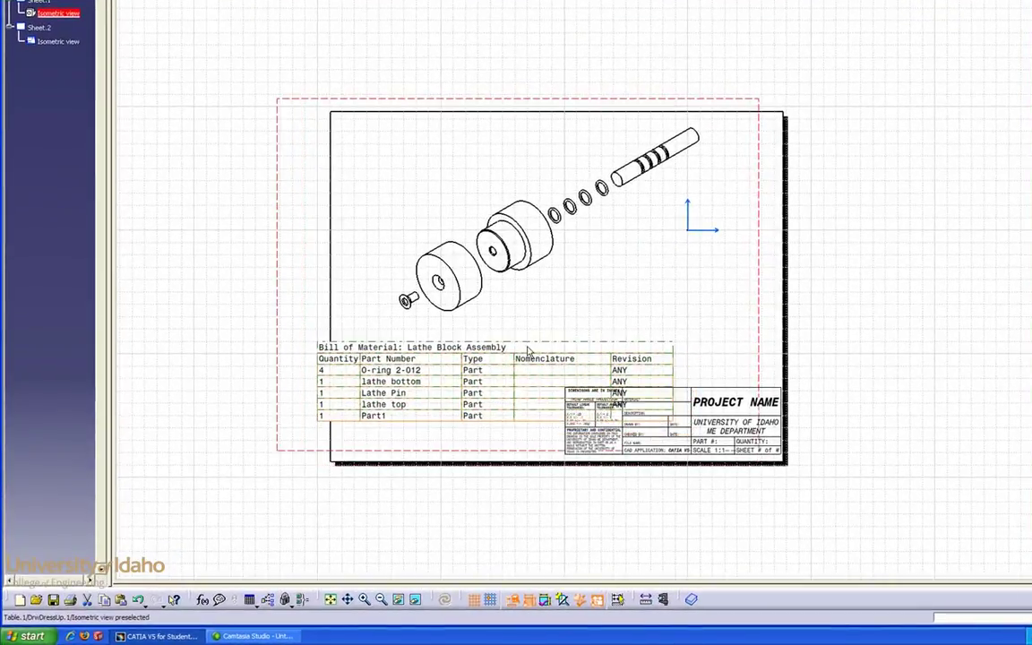
pyautogui.moveTo(529, 351); pyautogui.dragTo(464, 341)
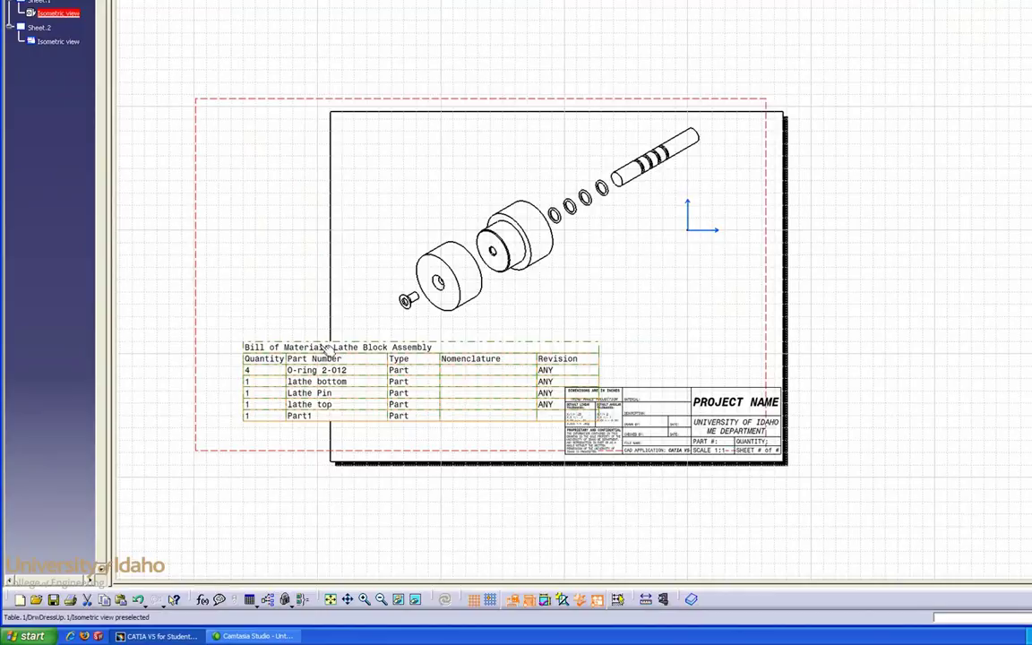
pyautogui.click(388, 358)
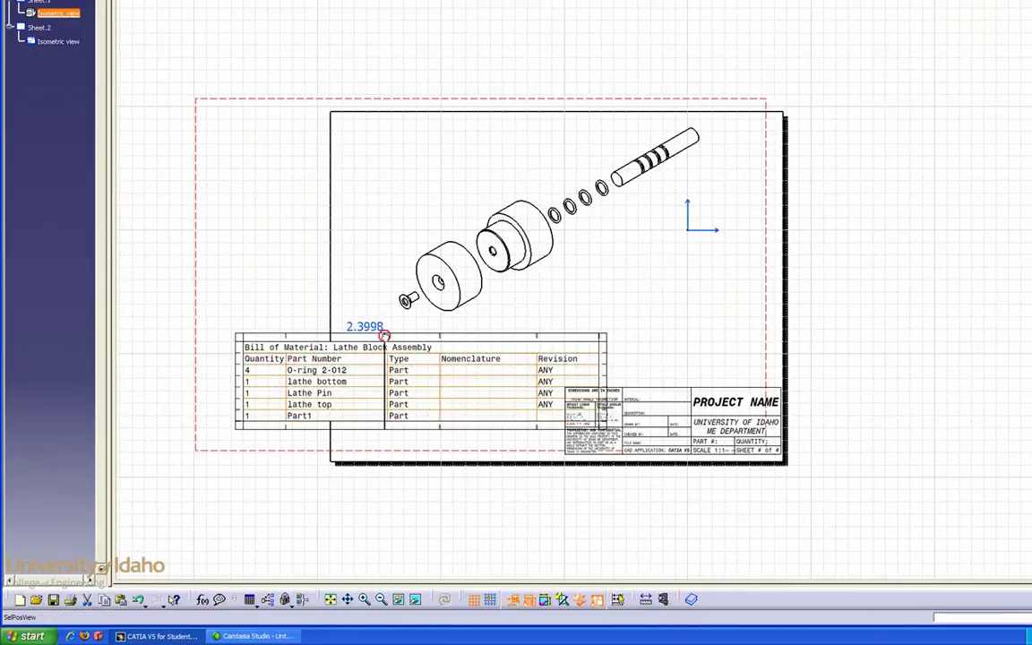
# Narrow the Part Number and Revision columns and merge Part1's Nomenclature and Revision cells
pyautogui.moveTo(385, 335)
pyautogui.mouseDown()
pyautogui.moveTo(354, 340)
pyautogui.moveTo(387, 334)
pyautogui.mouseUp()
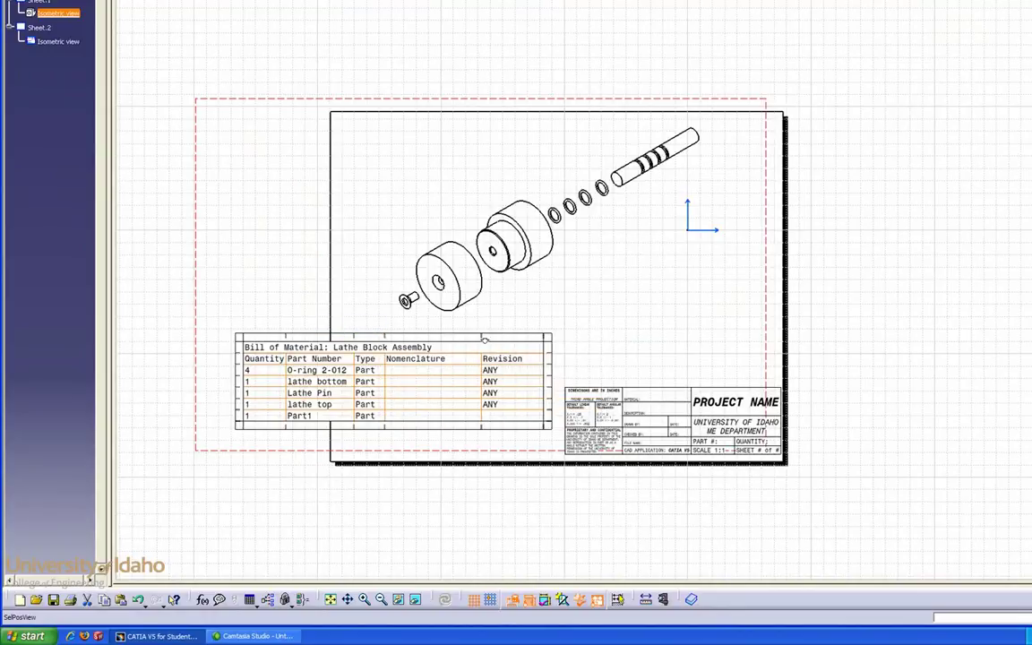
pyautogui.moveTo(482, 341); pyautogui.dragTo(456, 341)
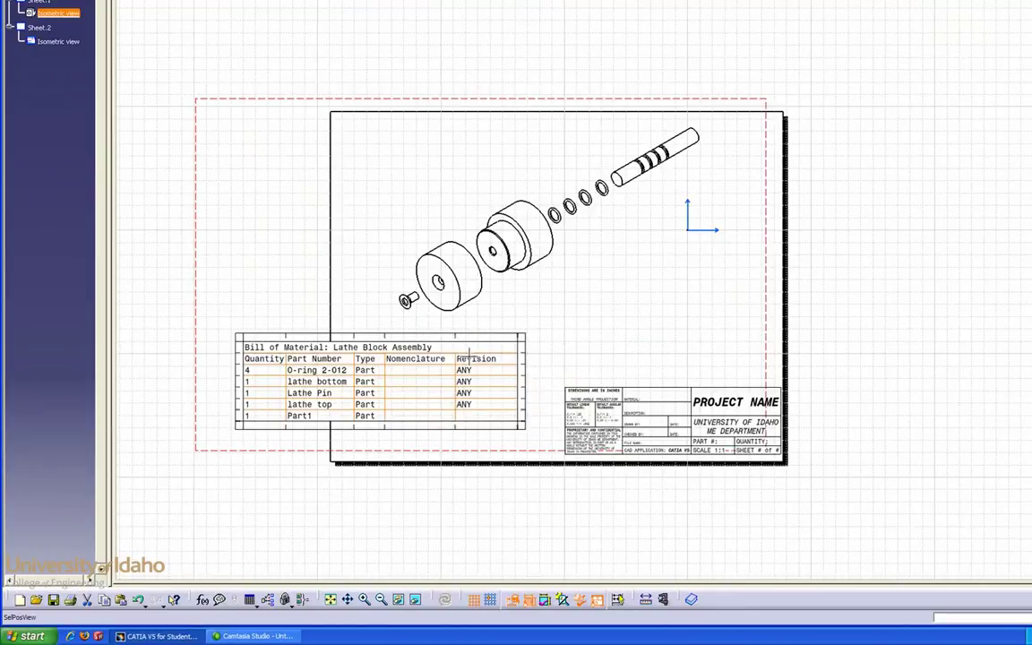
pyautogui.moveTo(456, 415); pyautogui.dragTo(412, 416)
pyautogui.rightClick(448, 419)
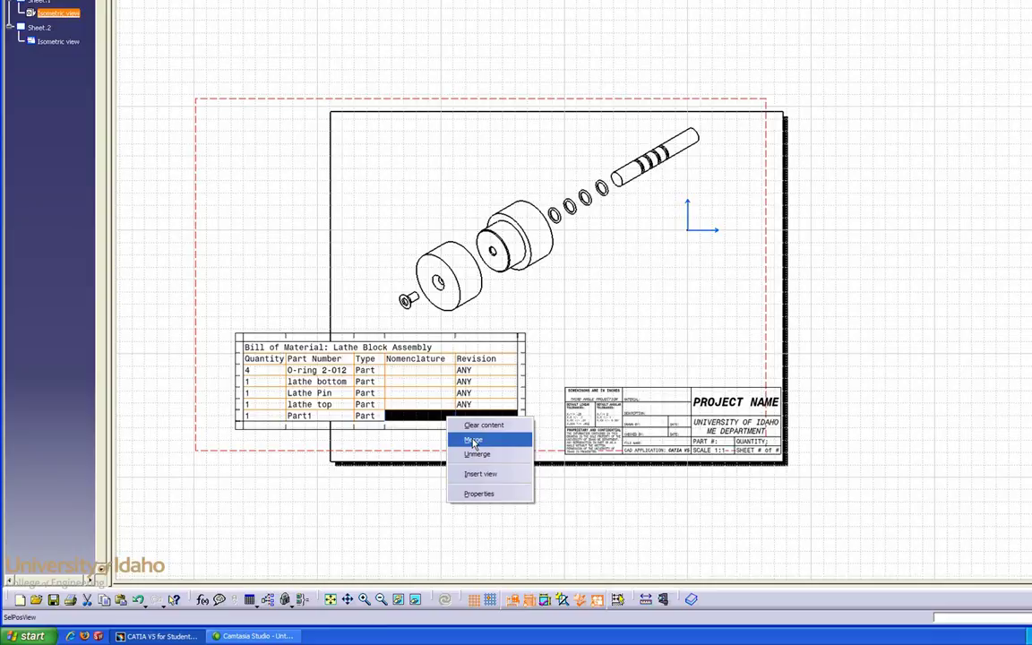
pyautogui.click(473, 442)
# Merge Nomenclature and Revision cells for the lathe top, Lathe Pin, lathe bottom and O-ring 2-012 rows
pyautogui.moveTo(483, 404); pyautogui.dragTo(412, 404)
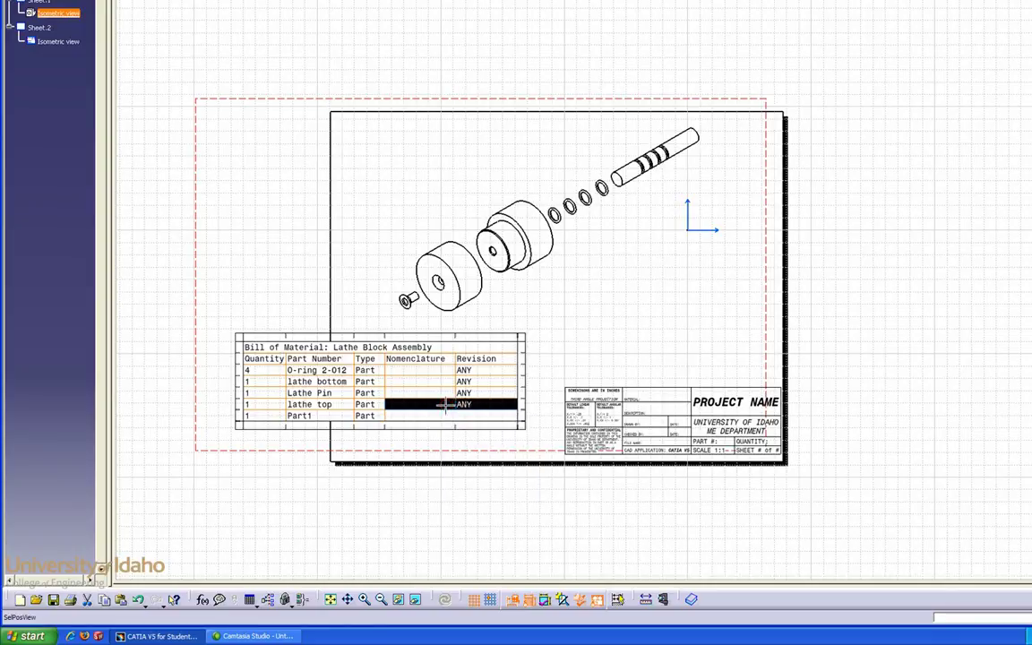
pyautogui.rightClick(450, 407)
pyautogui.click(473, 429)
pyautogui.moveTo(484, 393); pyautogui.dragTo(422, 381)
pyautogui.rightClick(441, 397)
pyautogui.click(463, 415)
pyautogui.rightClick(449, 386)
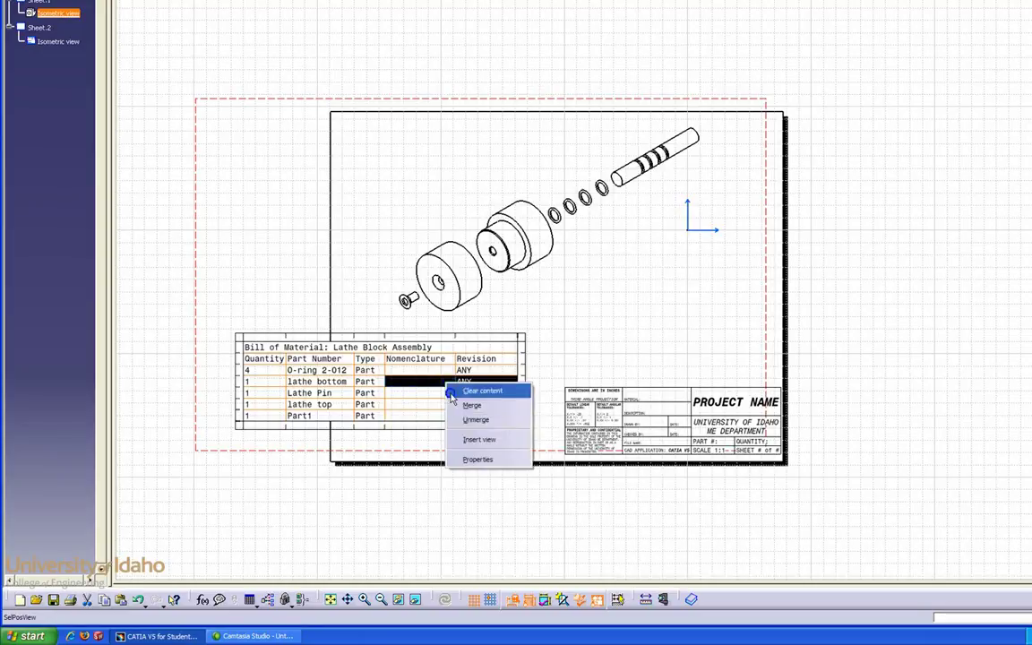
pyautogui.click(467, 407)
pyautogui.moveTo(484, 370); pyautogui.dragTo(426, 358)
pyautogui.rightClick(449, 373)
pyautogui.click(466, 392)
# Merge the Nomenclature and Revision header cells and narrow the merged column
pyautogui.rightClick(452, 359)
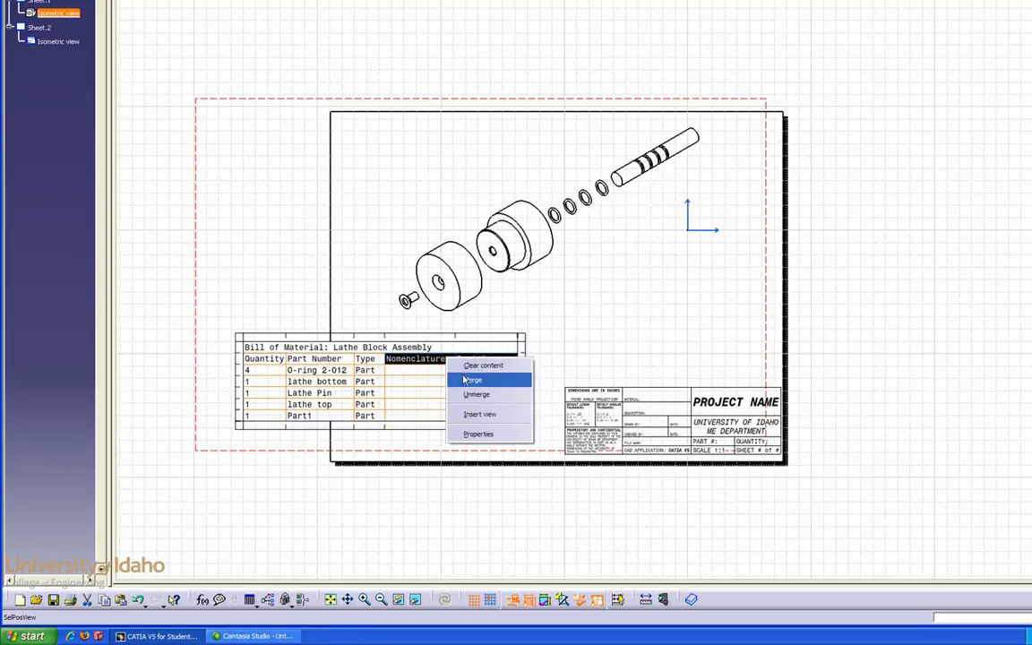
pyautogui.click(466, 379)
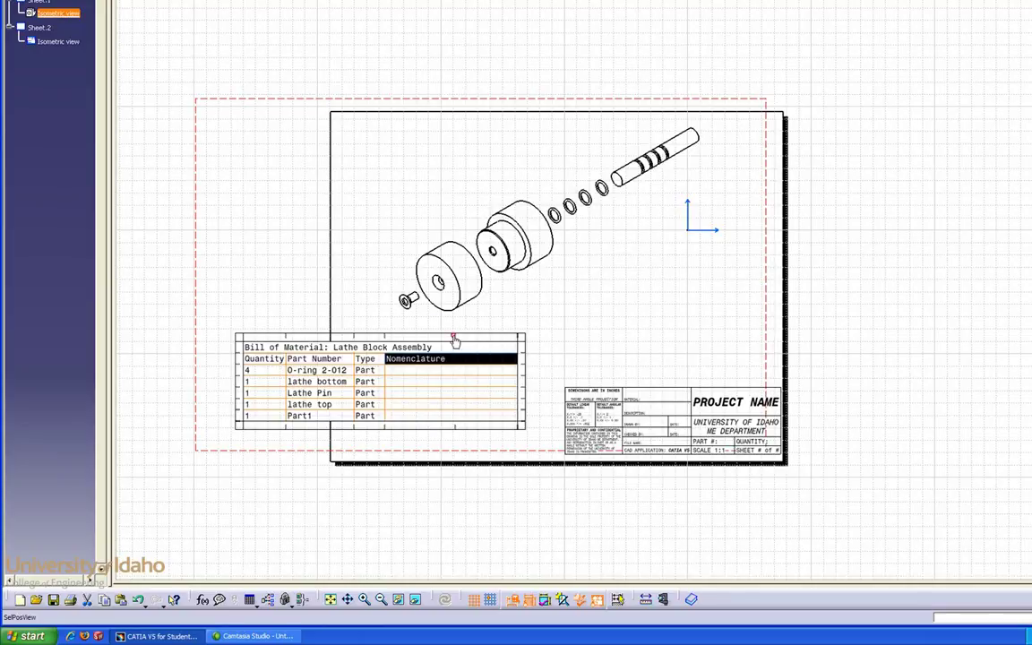
pyautogui.moveTo(454, 337); pyautogui.dragTo(417, 344)
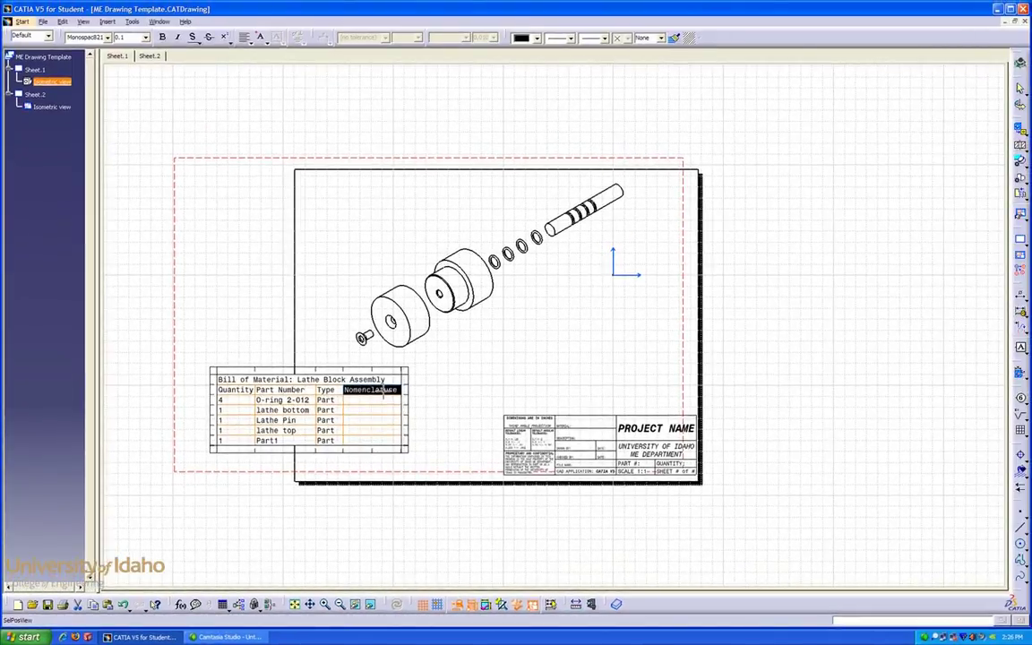
# Rename the bill of material's Nomenclature column header to 'Item No.'
pyautogui.doubleClick(383, 393)
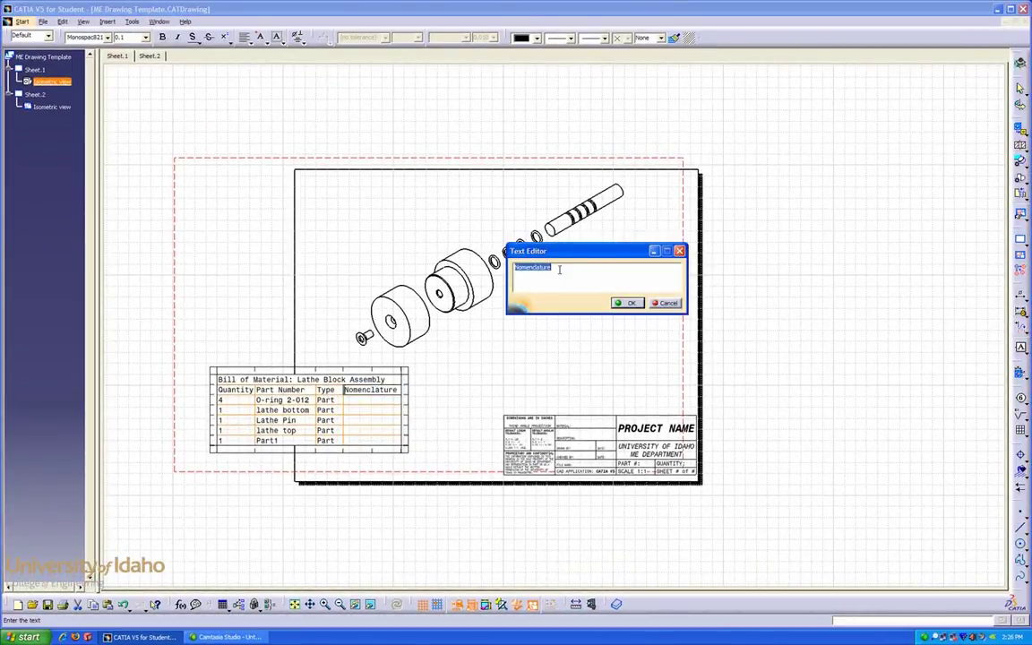
pyautogui.write('It')
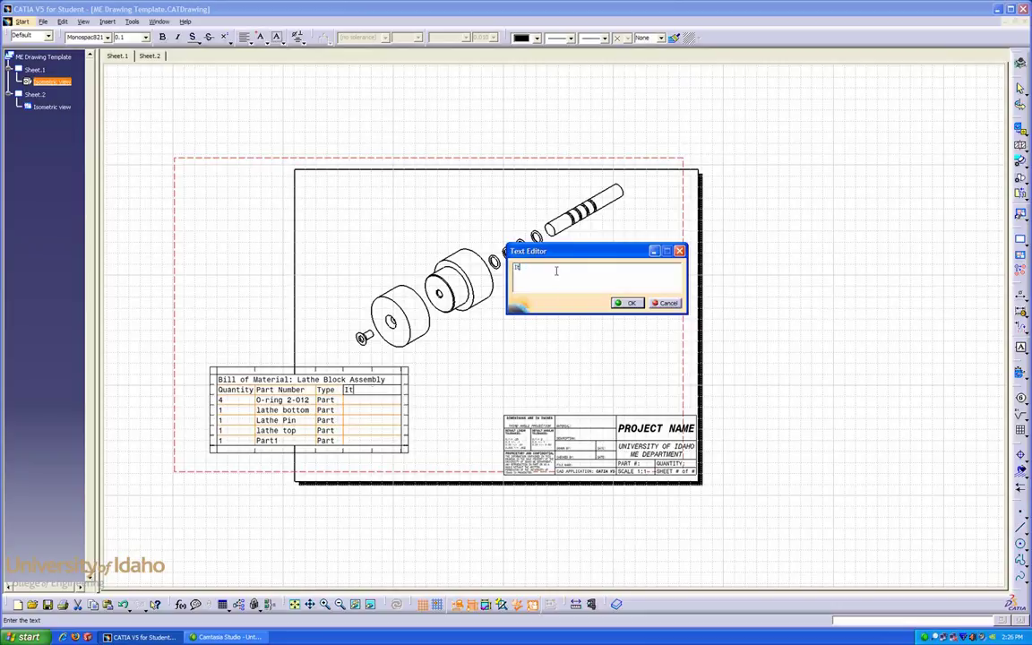
pyautogui.write('em No.')
pyautogui.click(629, 303)
# Number the O-ring, lathe bottom, Lathe Pin, lathe top and Part1 rows 1 through 5
pyautogui.click(362, 402)
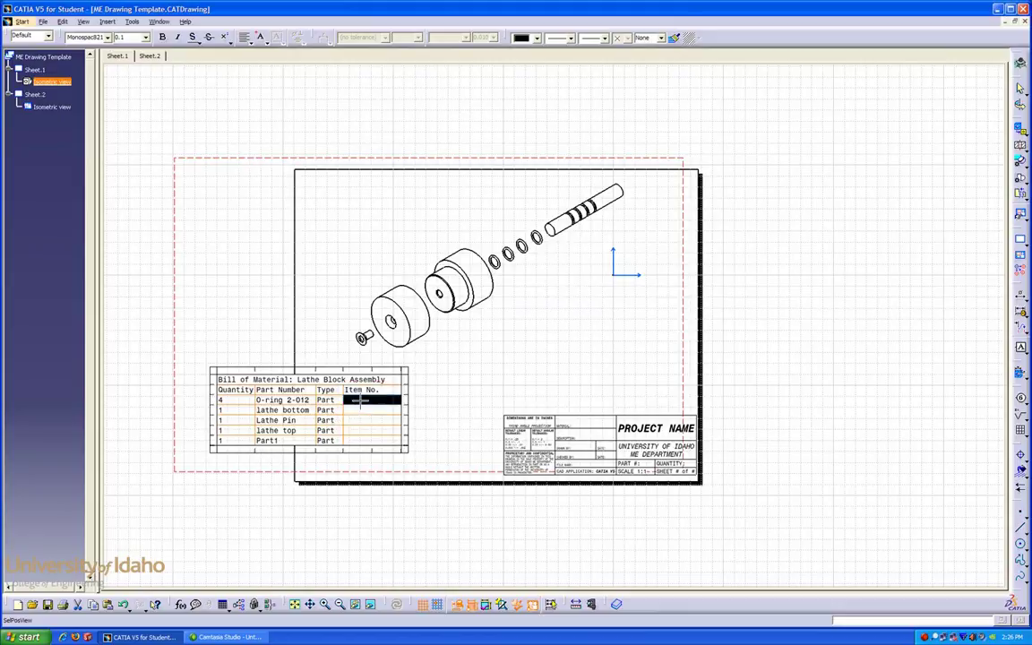
pyautogui.doubleClick(361, 403)
pyautogui.write('1')
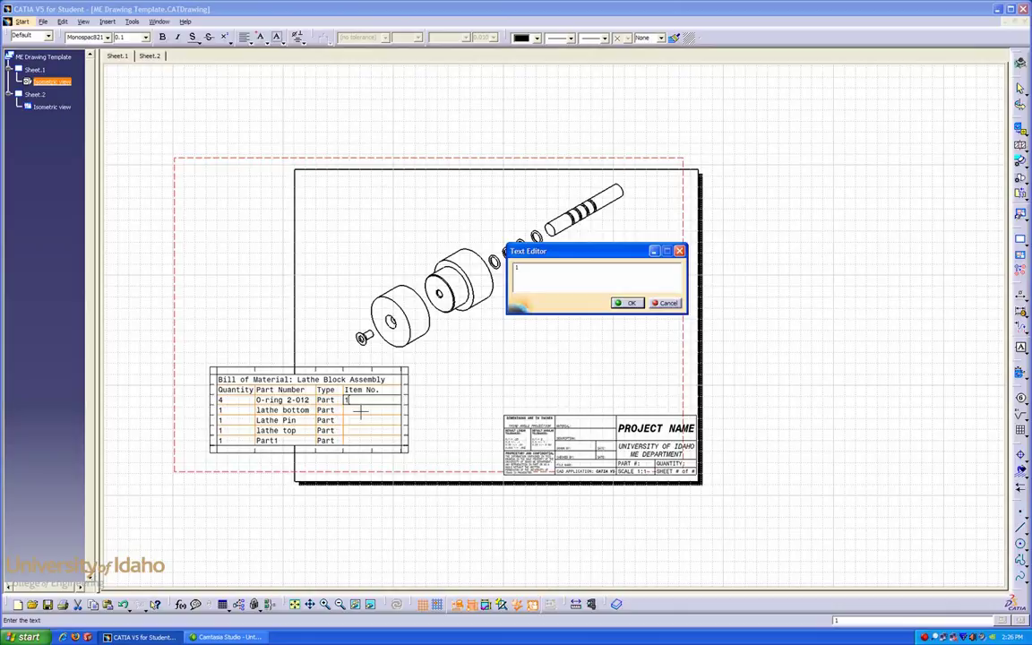
pyautogui.click(360, 410)
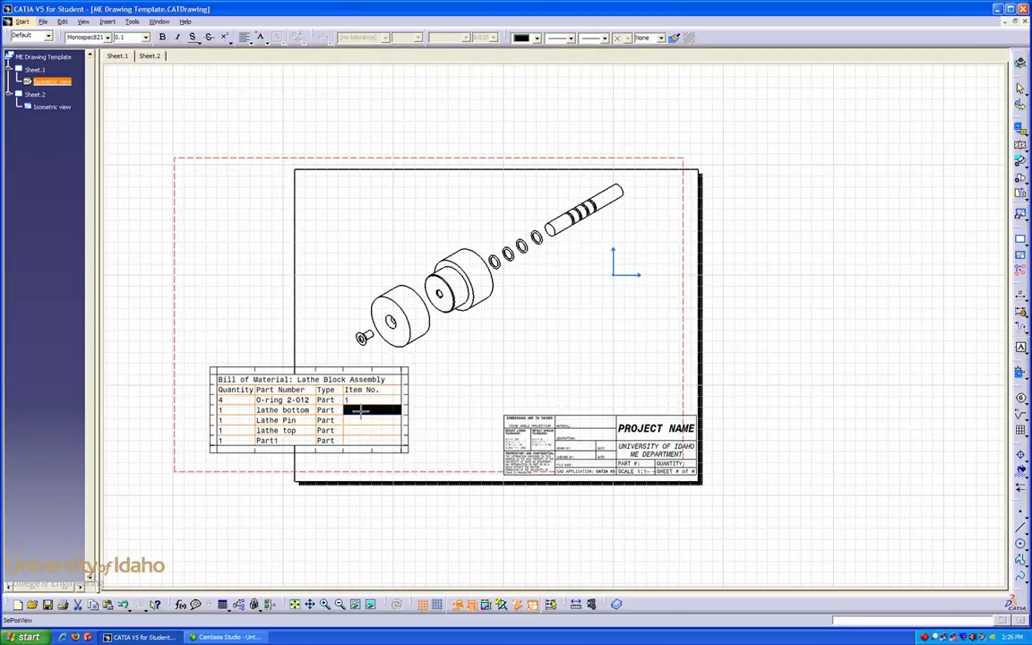
pyautogui.doubleClick(360, 410)
pyautogui.write('2')
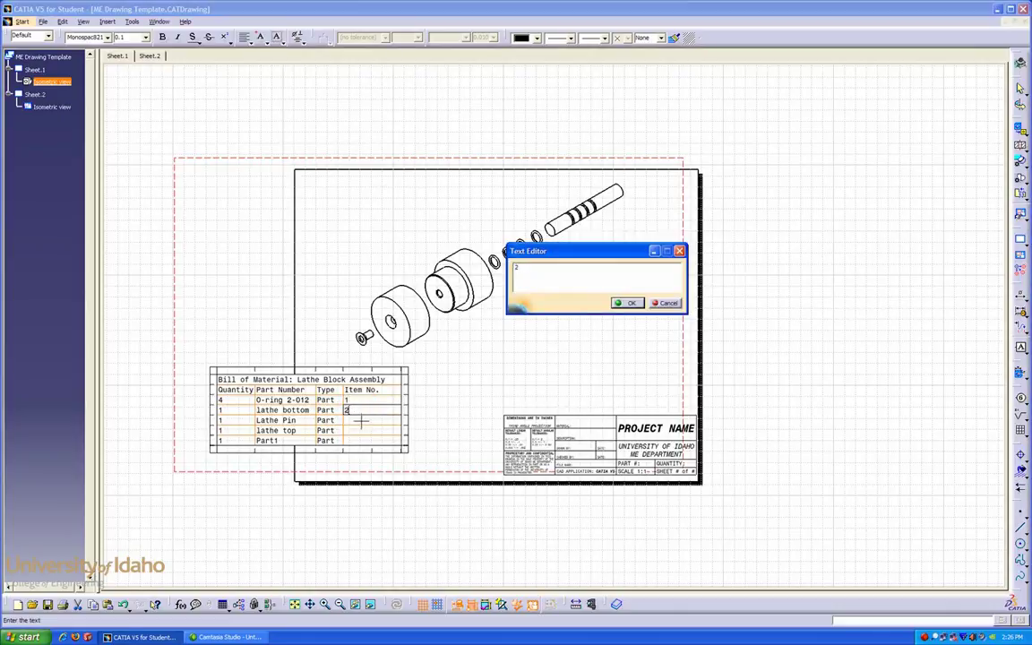
pyautogui.doubleClick(361, 421)
pyautogui.write('3')
pyautogui.doubleClick(361, 431)
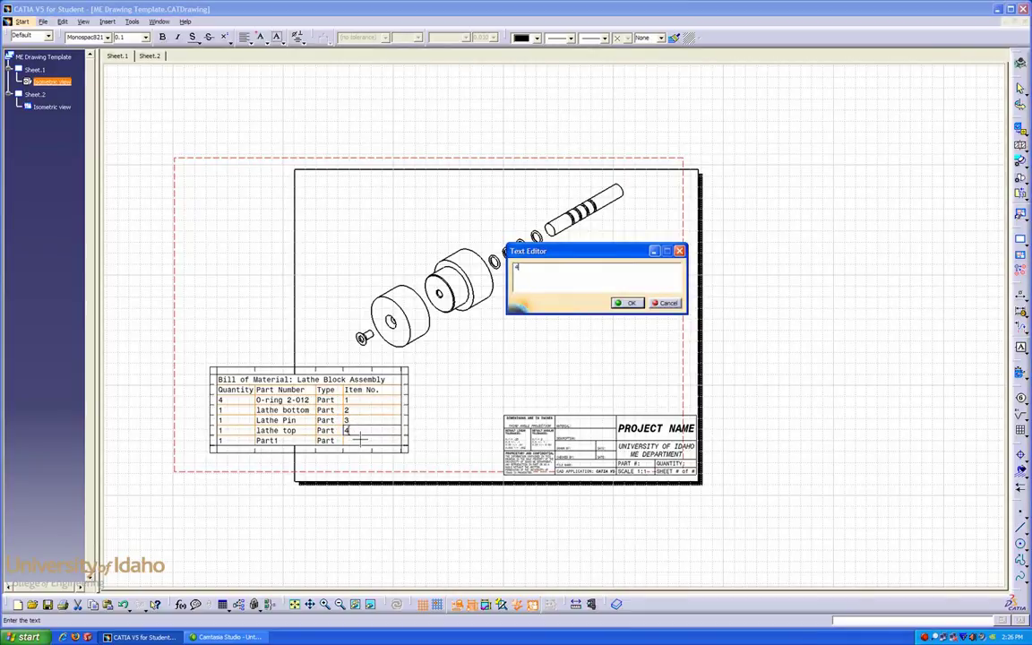
pyautogui.doubleClick(361, 440)
pyautogui.write('5')
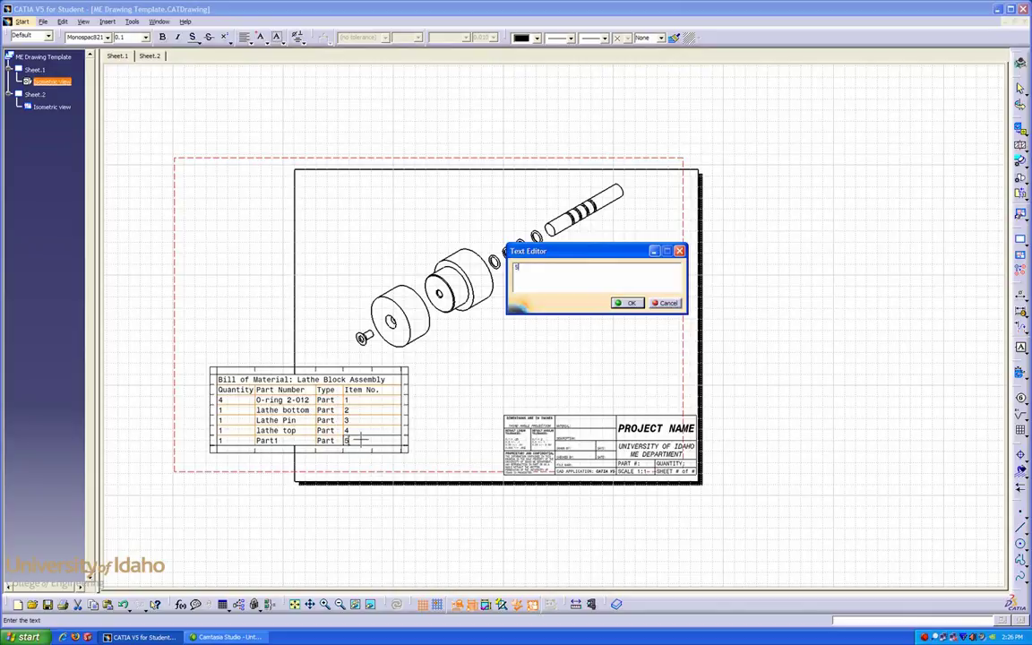
pyautogui.click(616, 303)
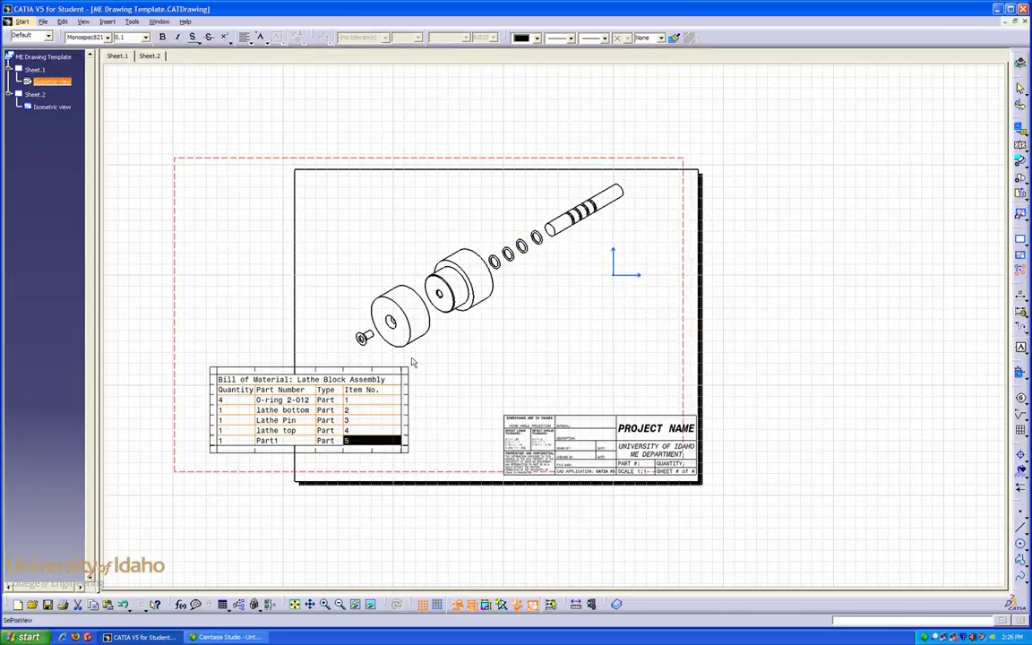
# Change the Part1 part number to 'Hex Screw' and drag the table beside the title block
pyautogui.doubleClick(277, 440)
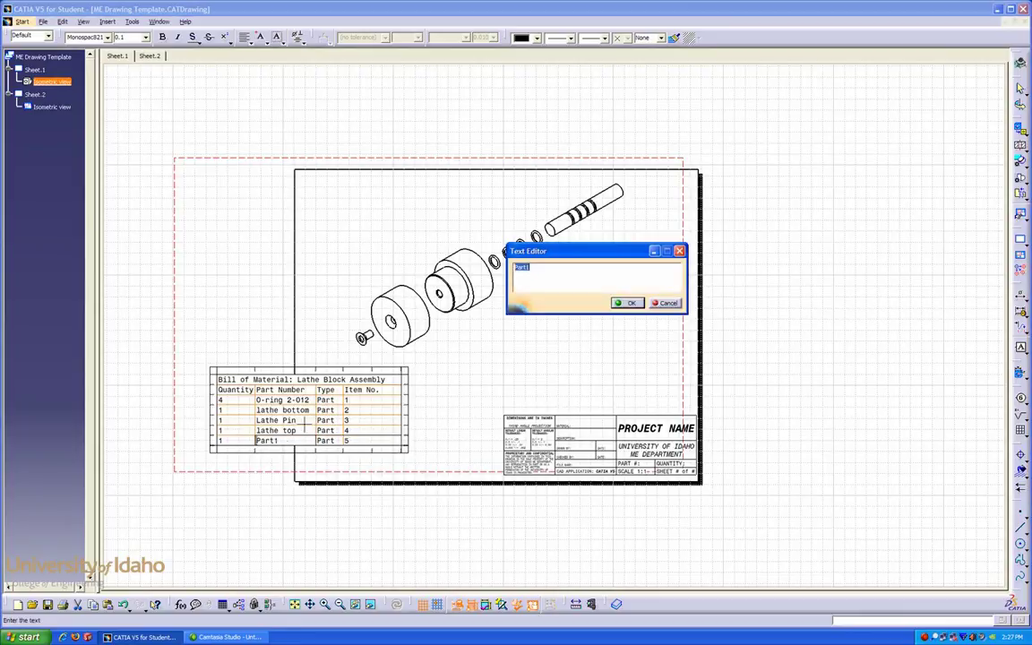
pyautogui.write('Hex Screw')
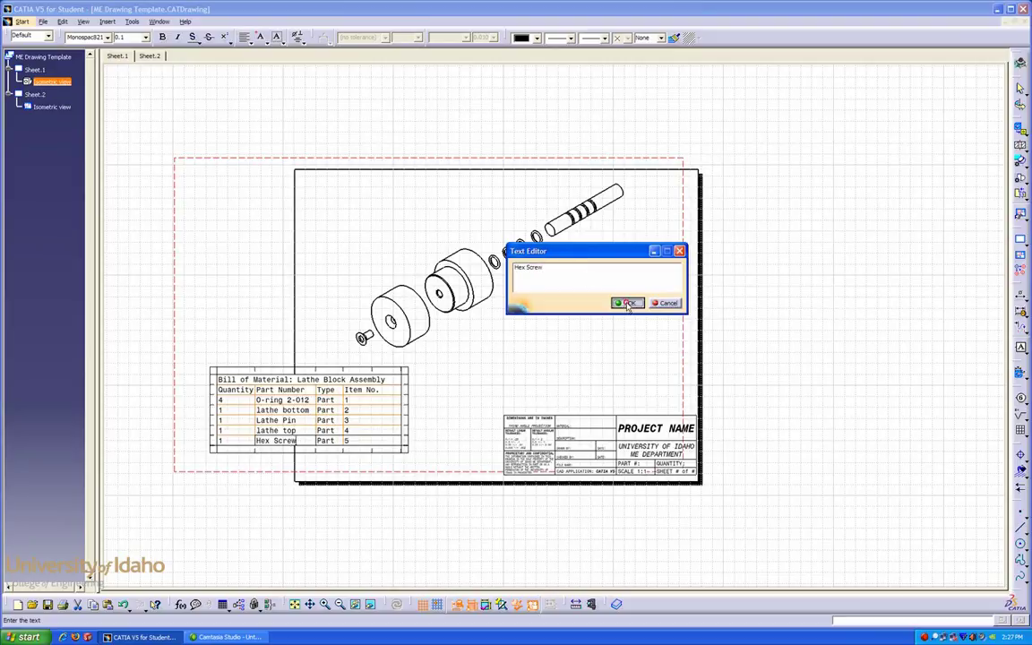
pyautogui.click(627, 303)
pyautogui.click(238, 301)
pyautogui.moveTo(278, 377); pyautogui.dragTo(363, 413)
# Add balloon 1 with its leader on the O-ring, placed above it
pyautogui.click(249, 366)
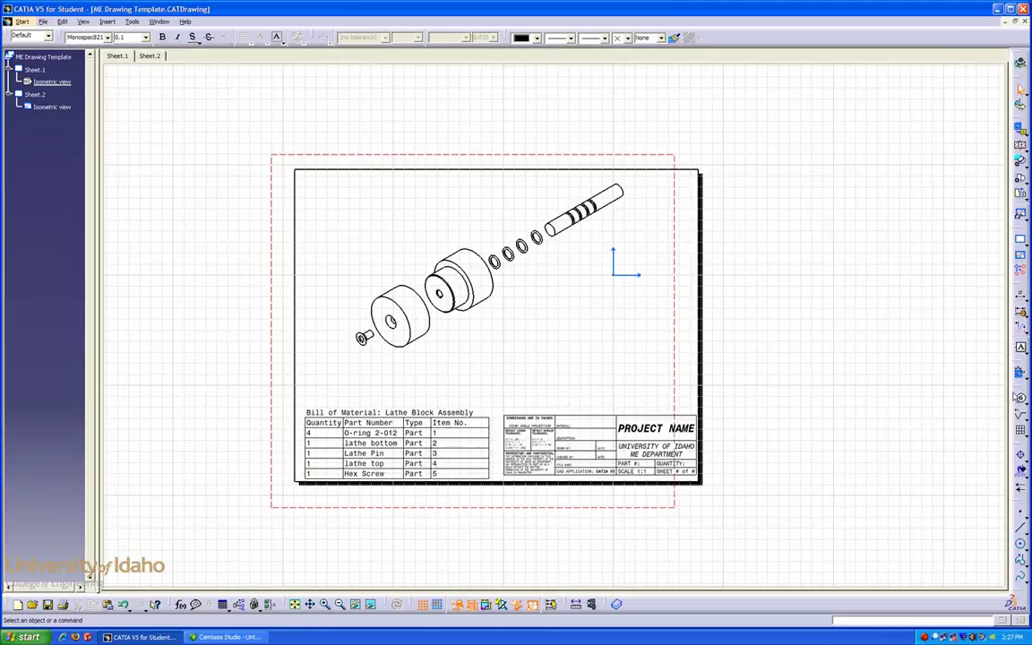
pyautogui.click(1020, 373)
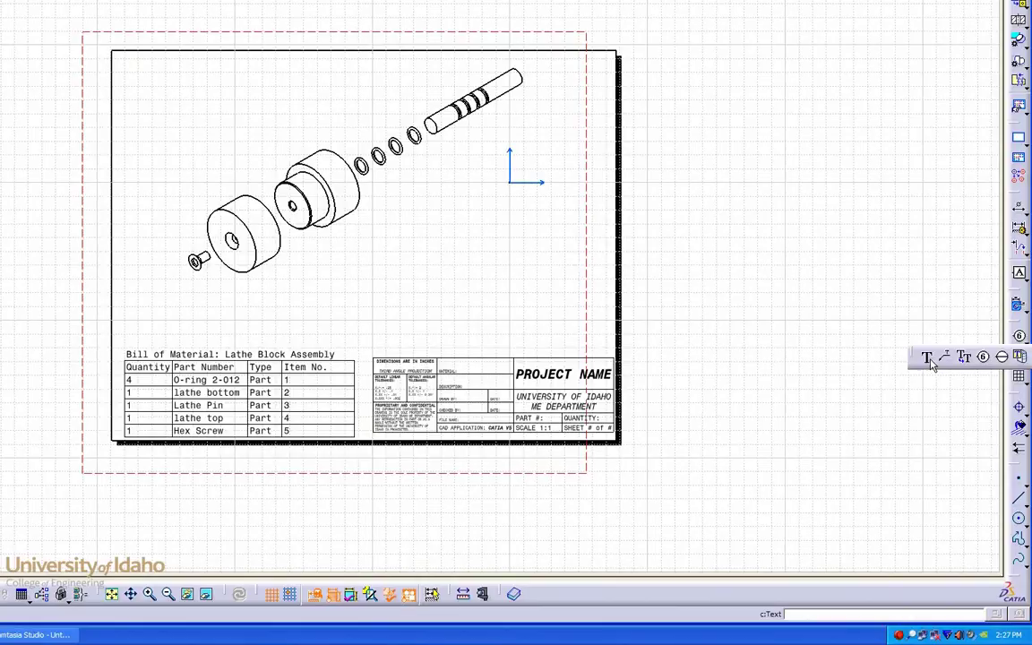
pyautogui.click(983, 358)
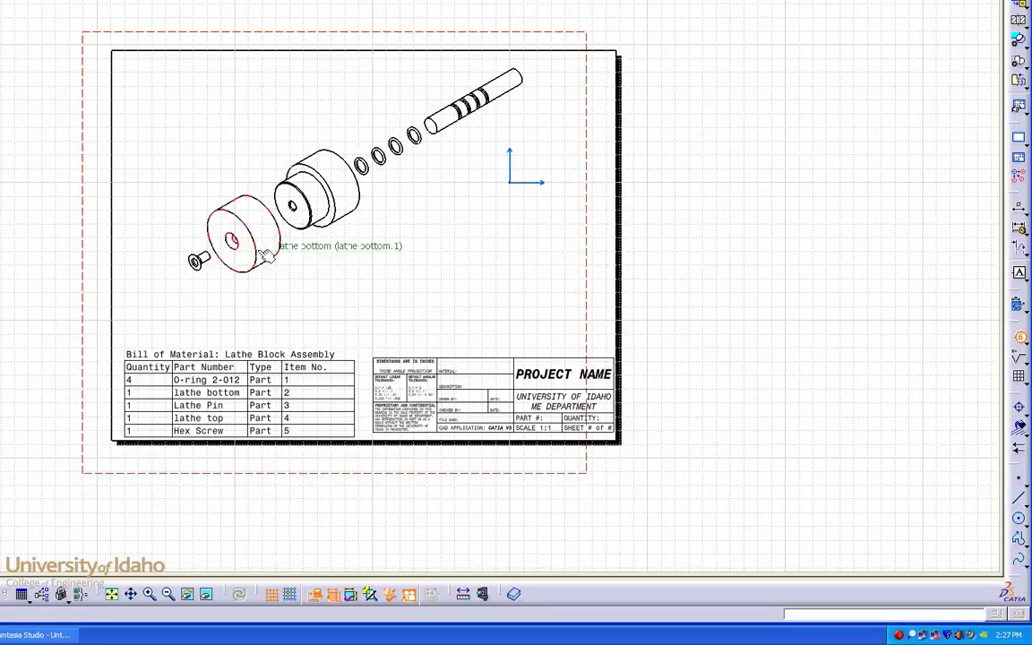
pyautogui.click(362, 165)
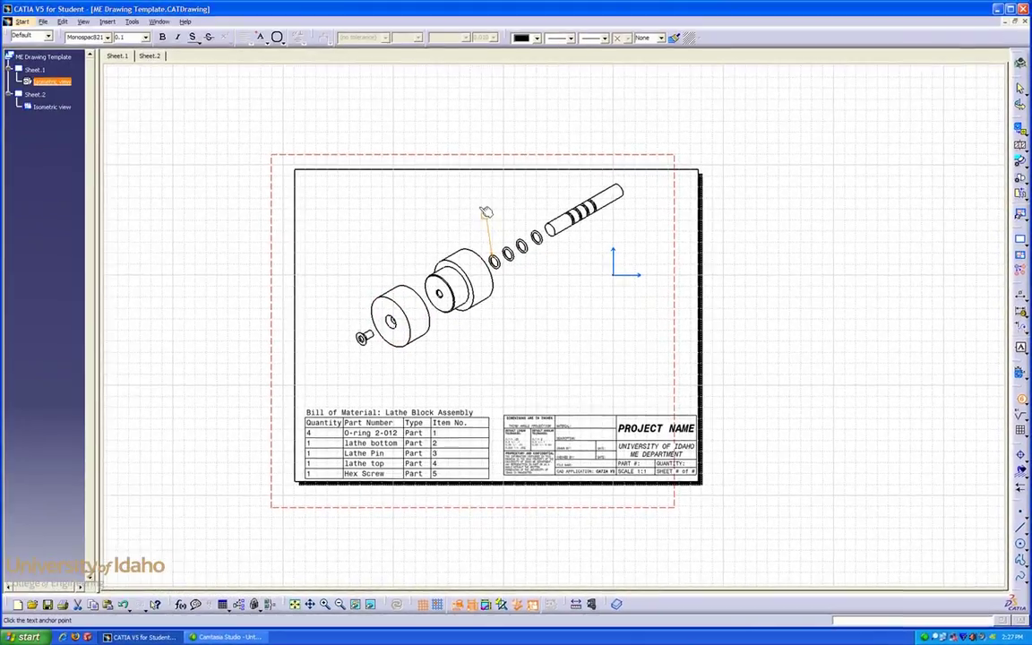
pyautogui.click(348, 102)
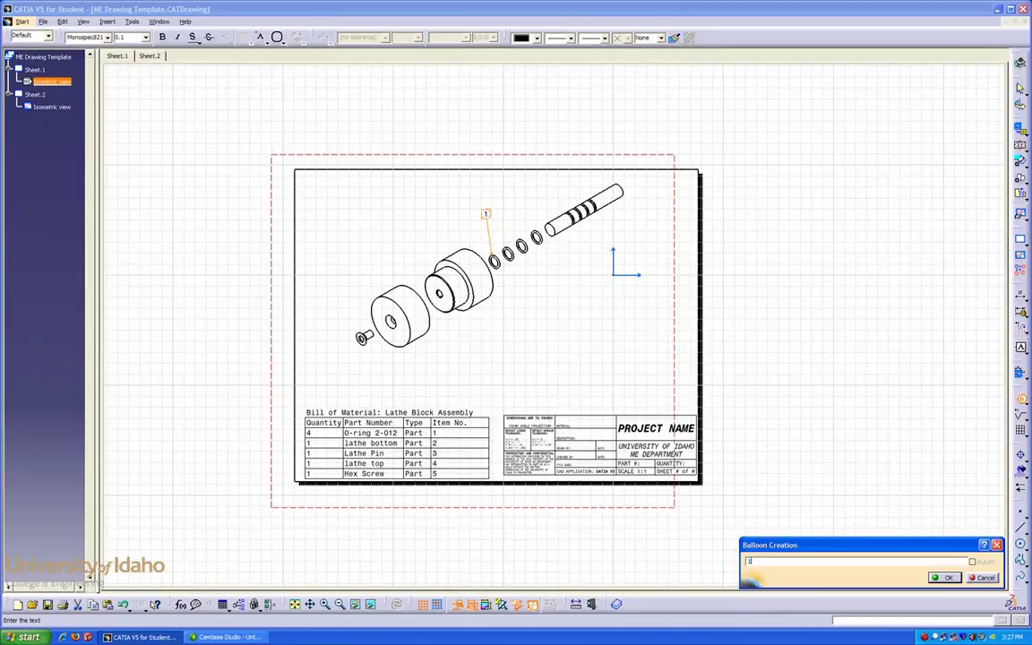
pyautogui.press('Return')
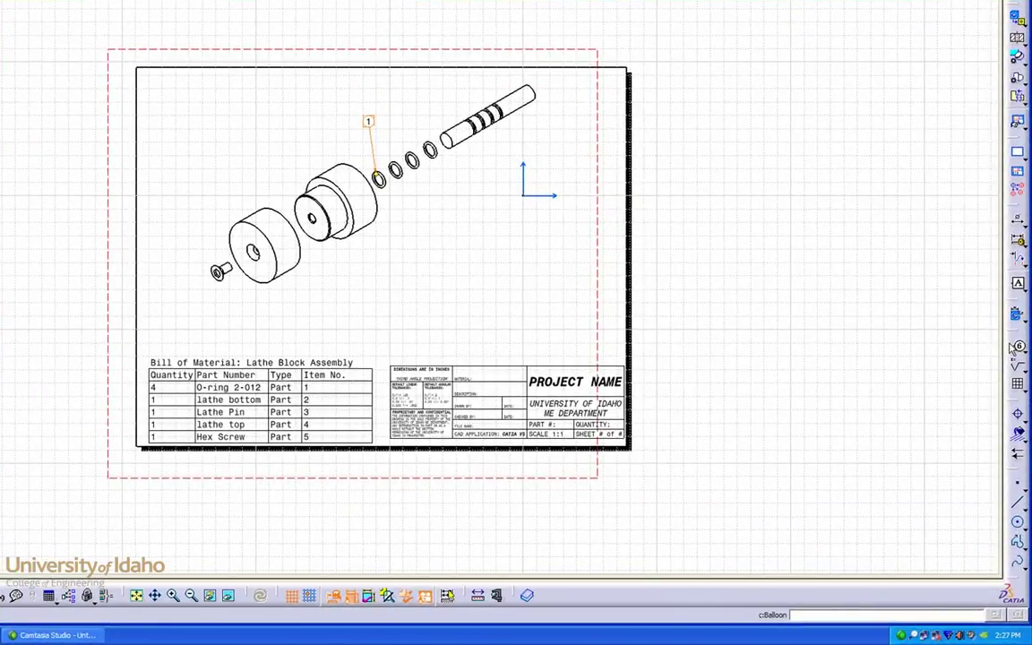
# Add balloon 2 above the lathe top block and balloon 3 right of the lathe pin
pyautogui.click(1015, 346)
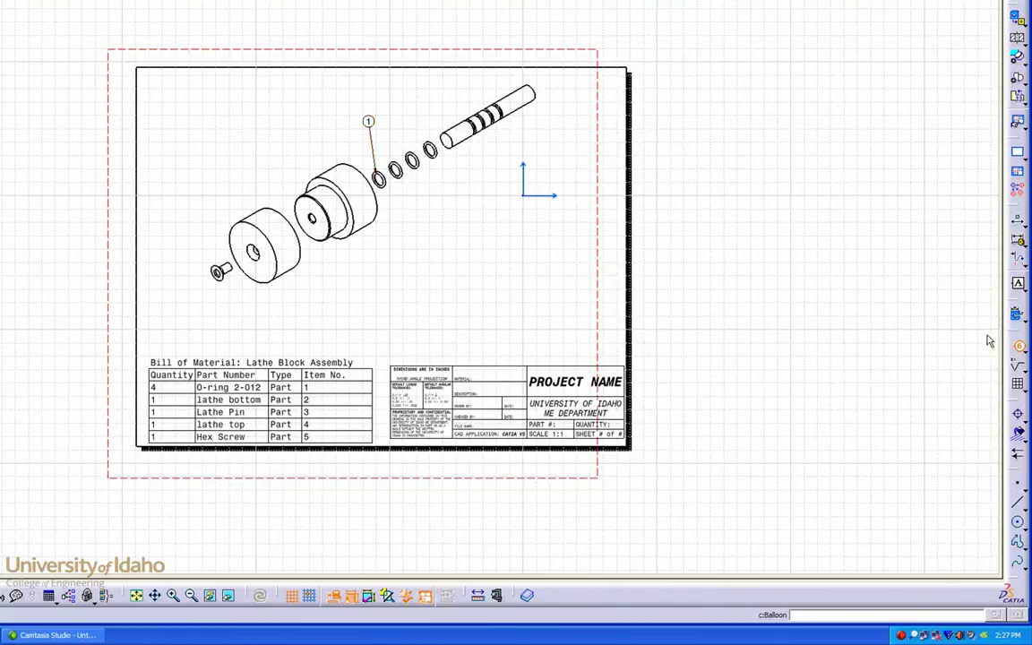
pyautogui.click(345, 166)
pyautogui.click(315, 134)
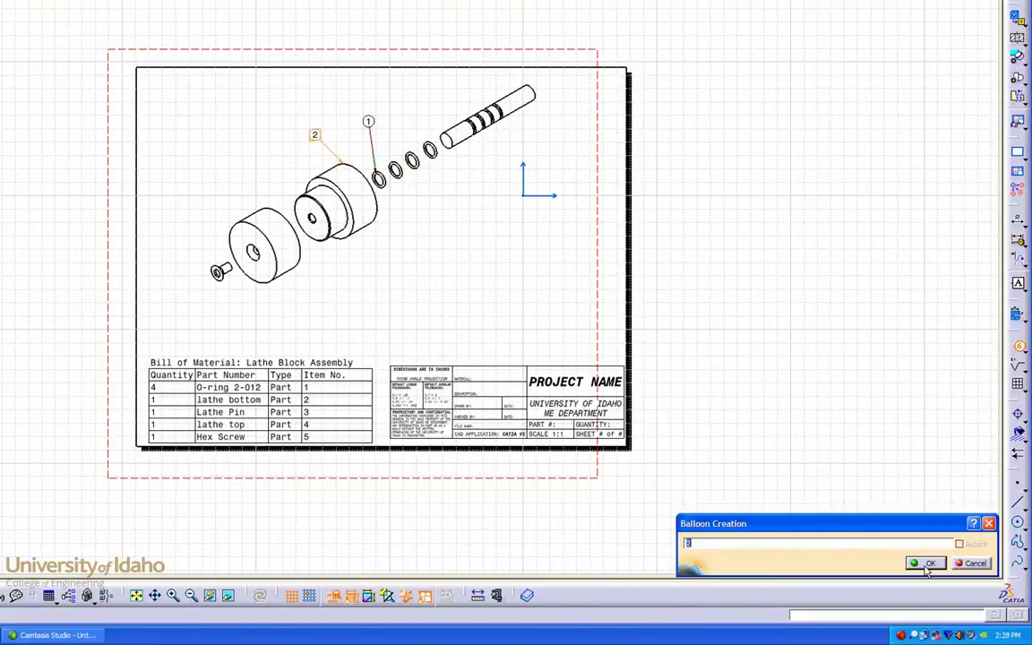
pyautogui.click(832, 507)
pyautogui.click(1019, 348)
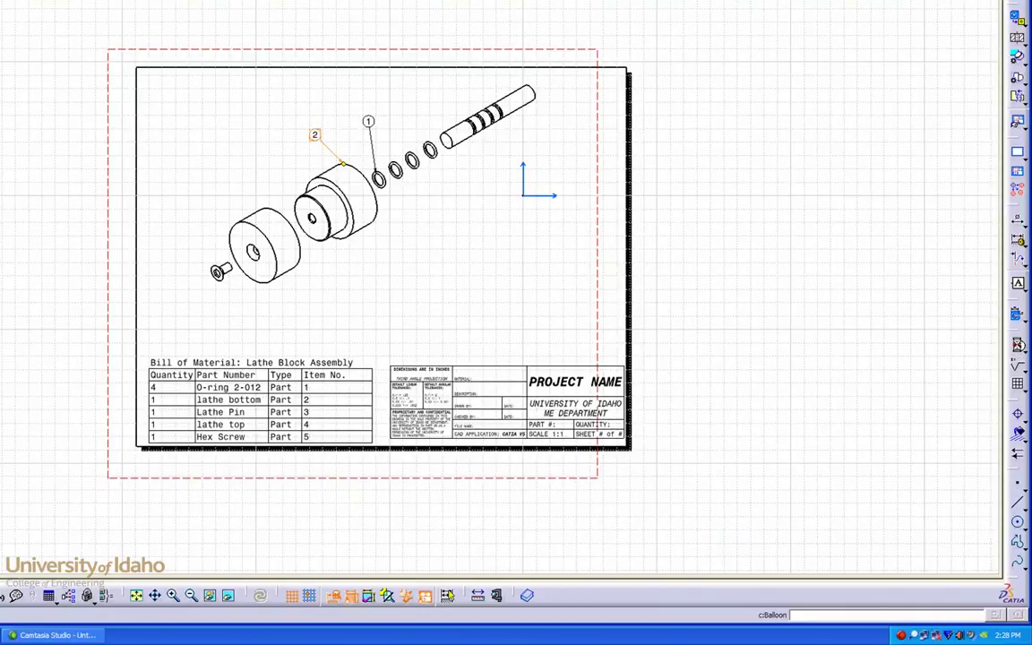
pyautogui.click(526, 114)
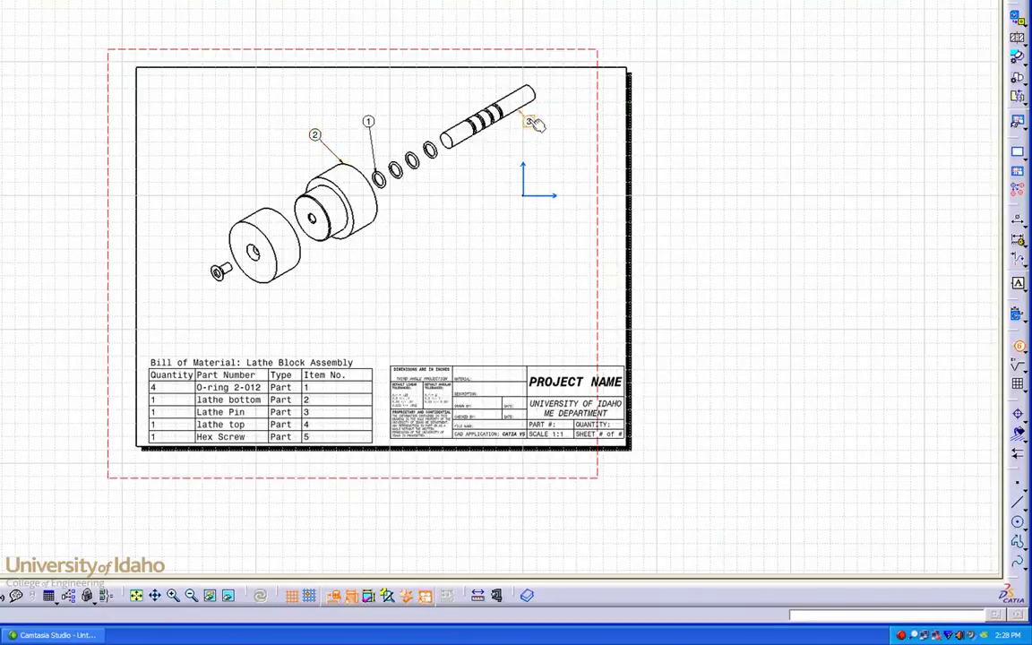
pyautogui.click(555, 134)
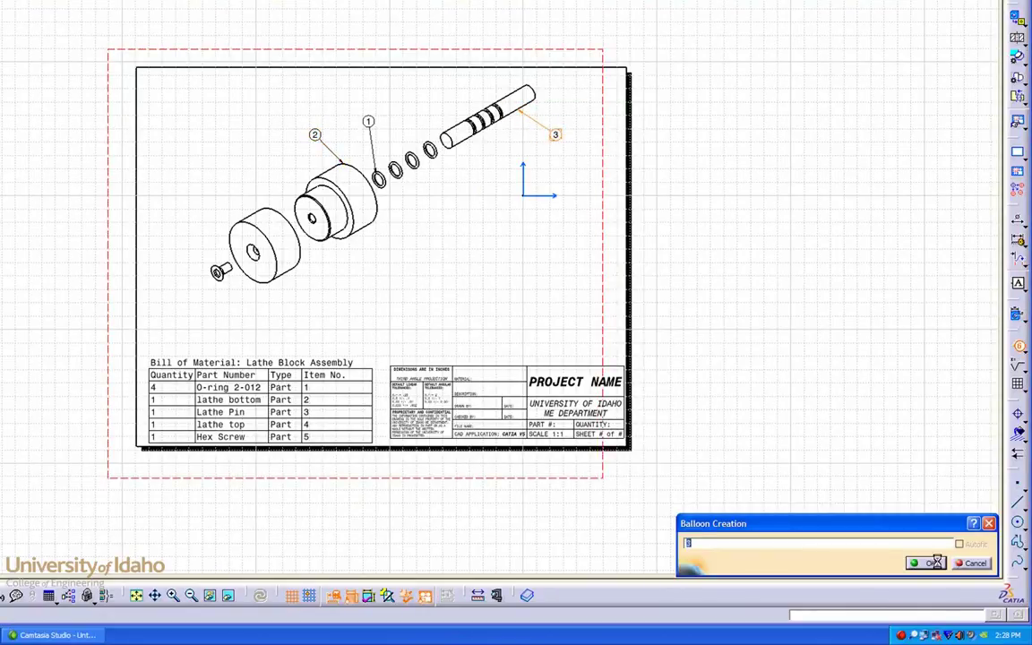
pyautogui.click(847, 499)
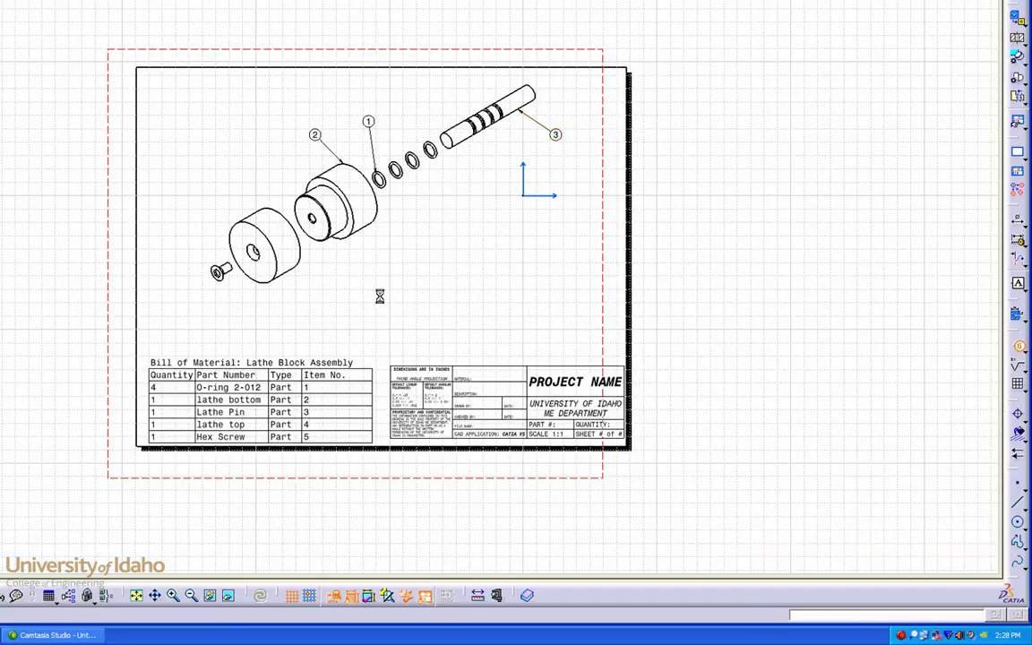
# Add balloon 4 below the lathe bottom block and balloon 5 up-left of the hex screw
pyautogui.click(293, 269)
pyautogui.click(317, 298)
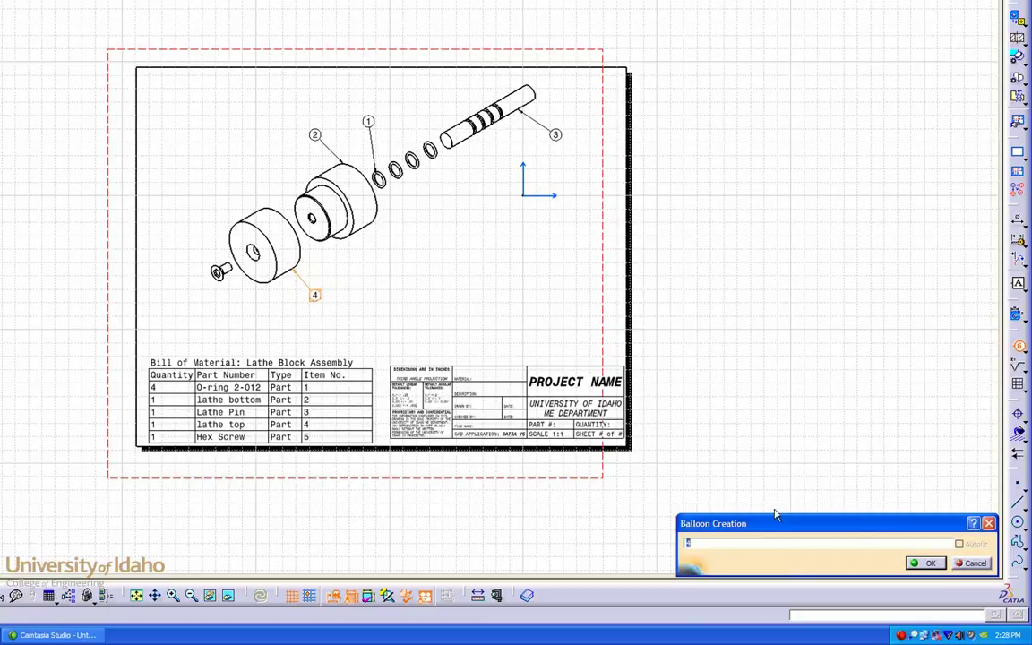
pyautogui.click(911, 563)
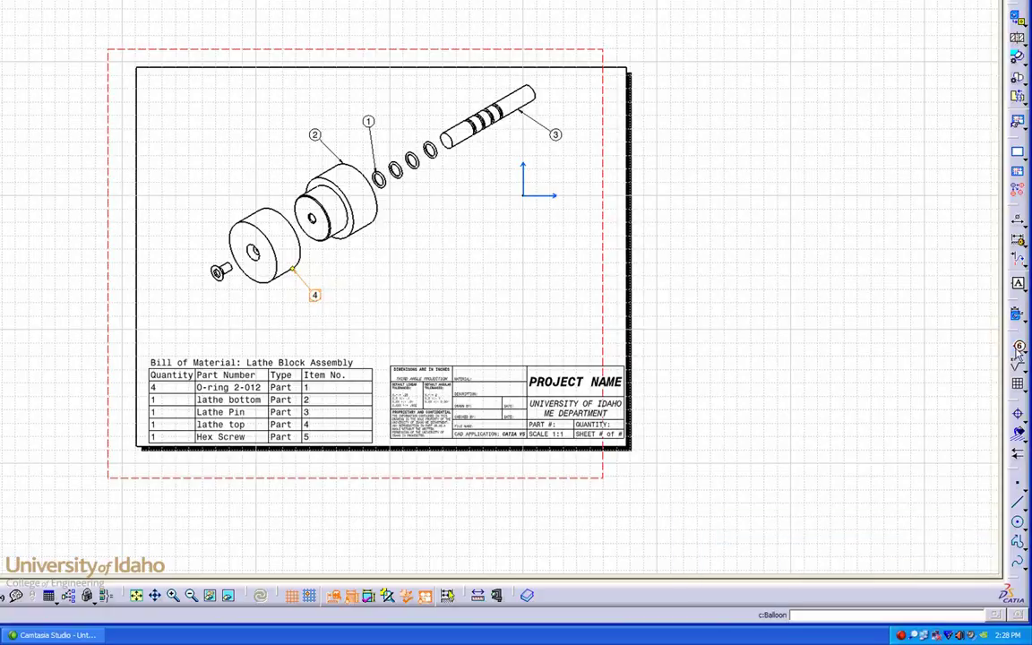
pyautogui.click(218, 271)
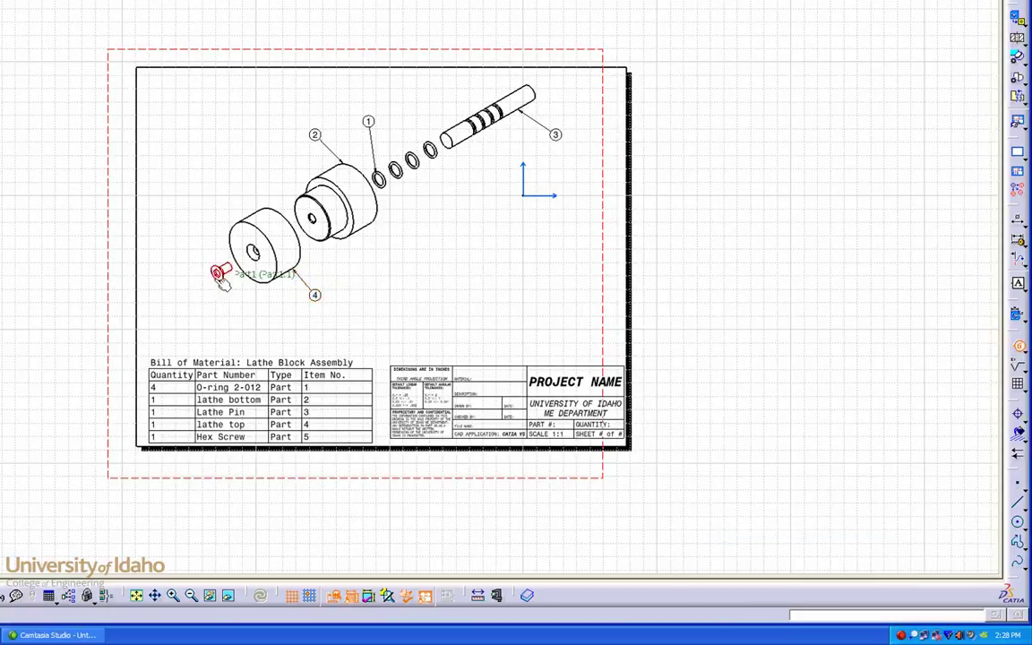
pyautogui.click(201, 270)
pyautogui.moveTo(202, 274); pyautogui.dragTo(187, 228)
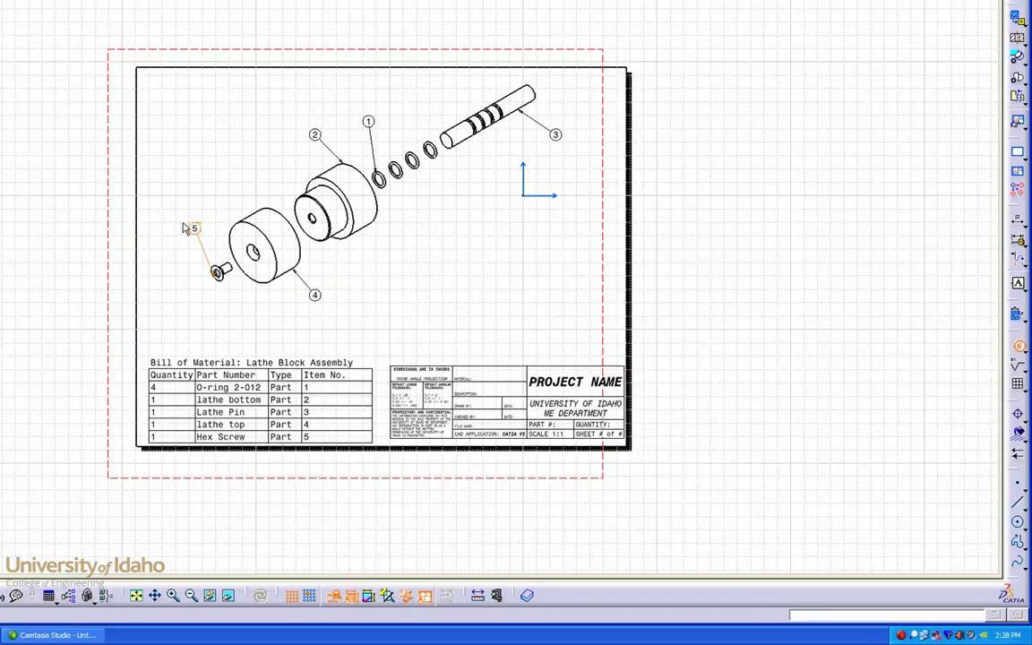
pyautogui.click(185, 229)
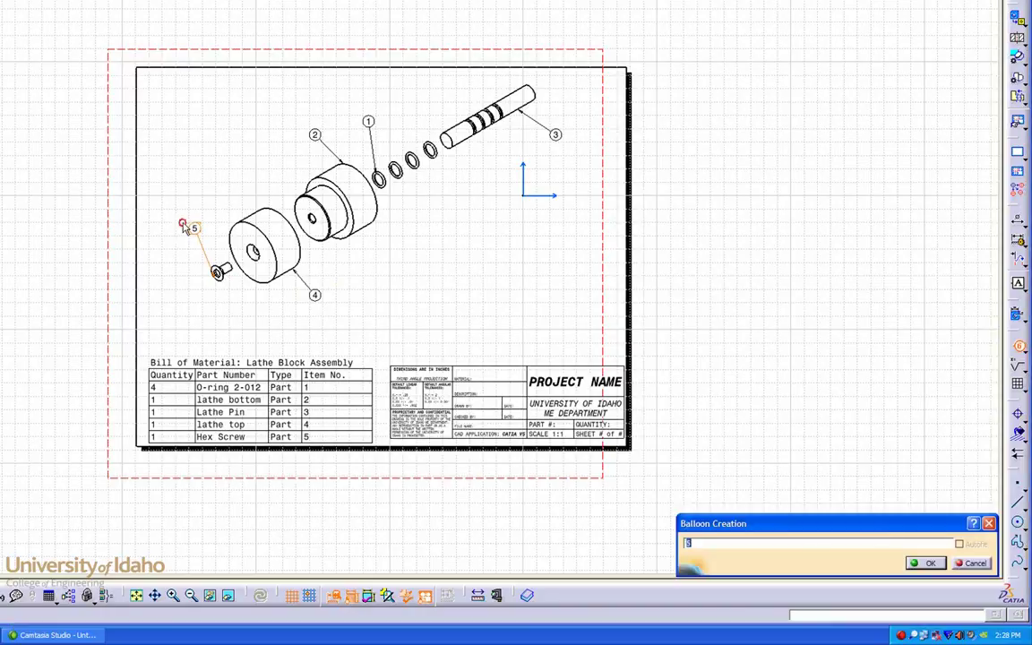
pyautogui.click(918, 564)
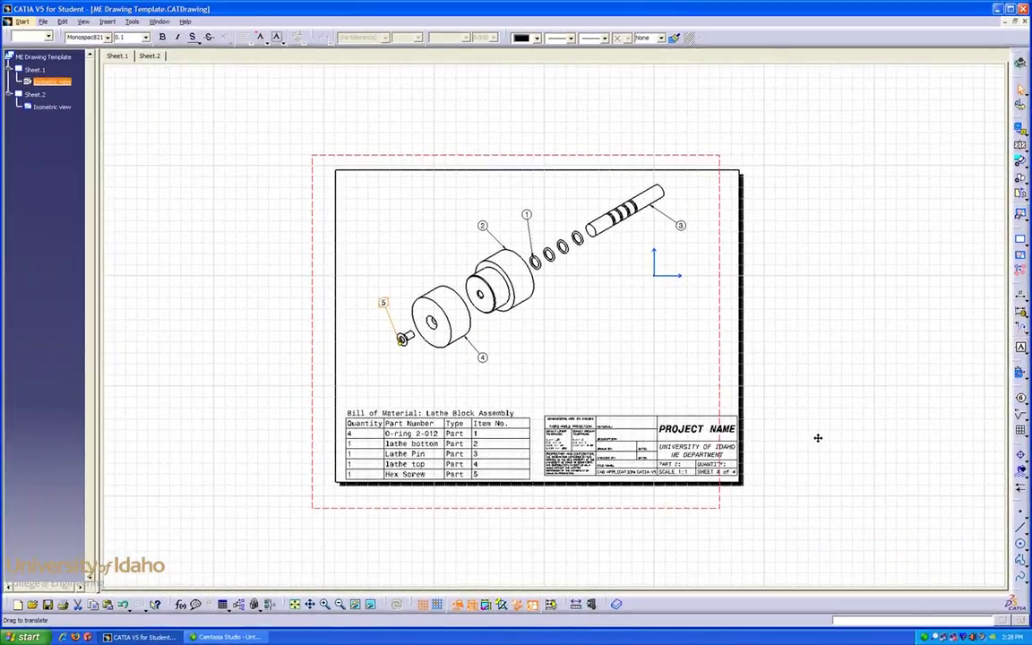
# Zoom in on Sheet.1 to inspect the ballooned assembly and bill of material
pyautogui.moveTo(817, 437); pyautogui.dragTo(819, 414, button='middle')
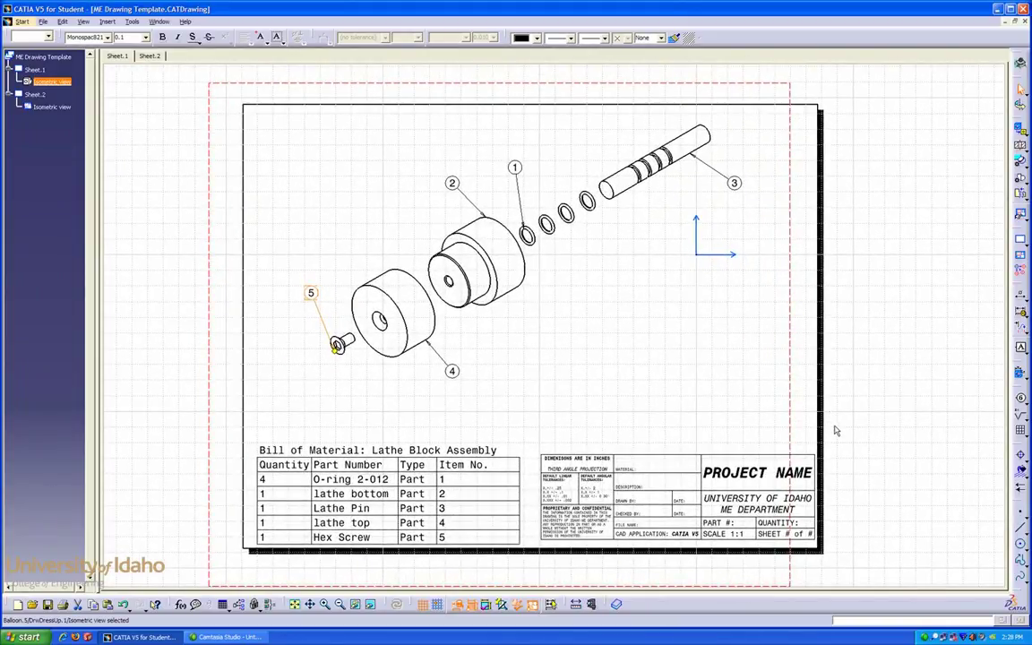